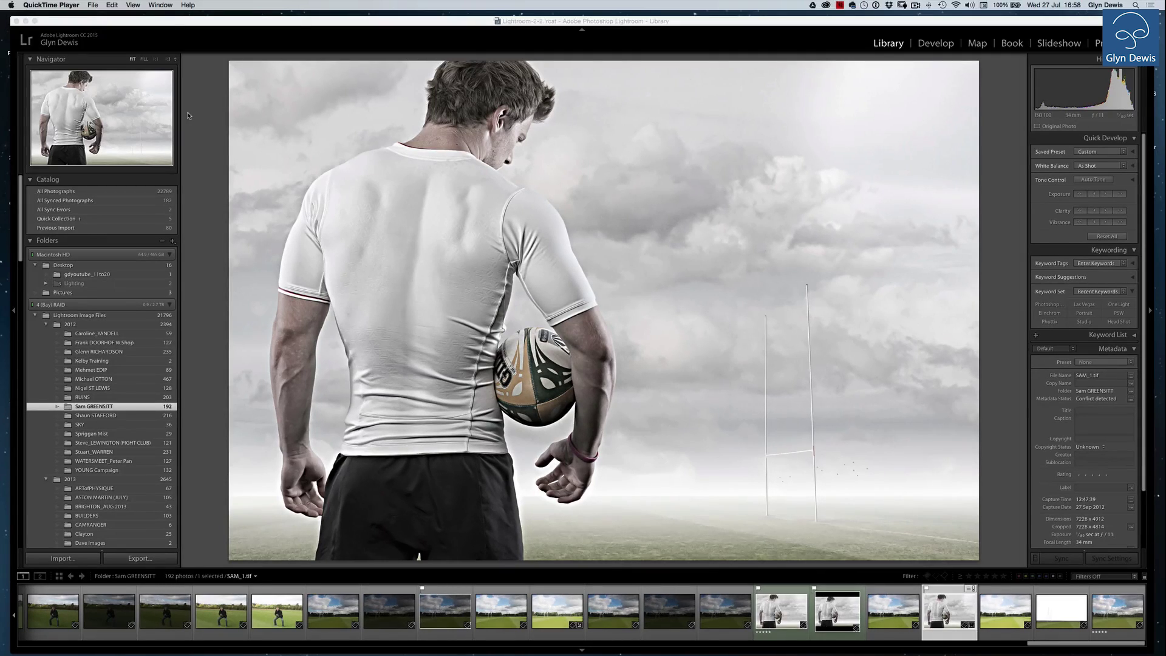
- Switch to Photoshop and examine the back of the man's white shirt in the _DSC0723.NEF photo
key("super+Tab")
key("super+Tab")
key("super+Tab")
key("super+Tab")
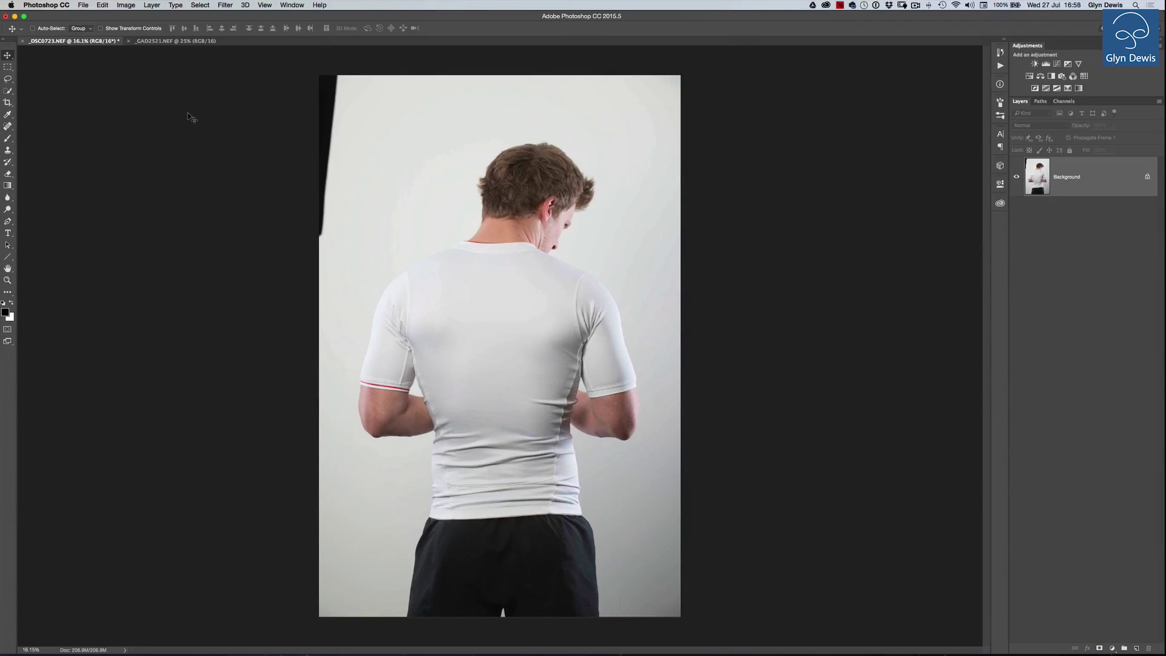
left_click_drag(496, 333, 522, 376)
left_click_drag(517, 386, 516, 313)
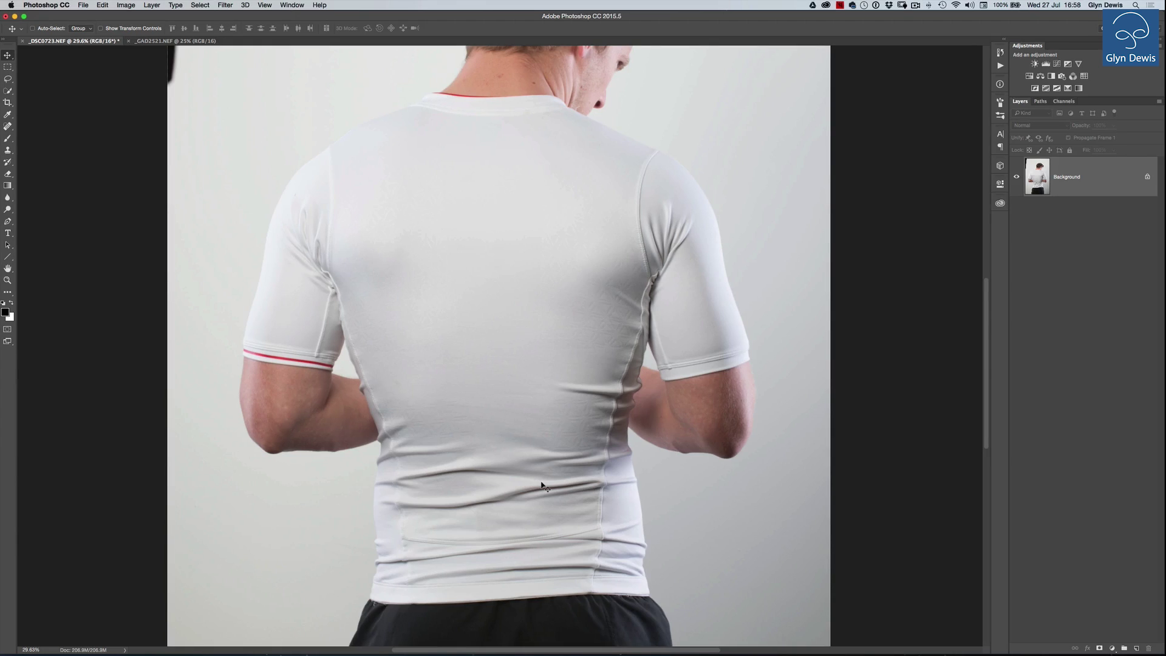
key("super+space")
left_click(491, 306)
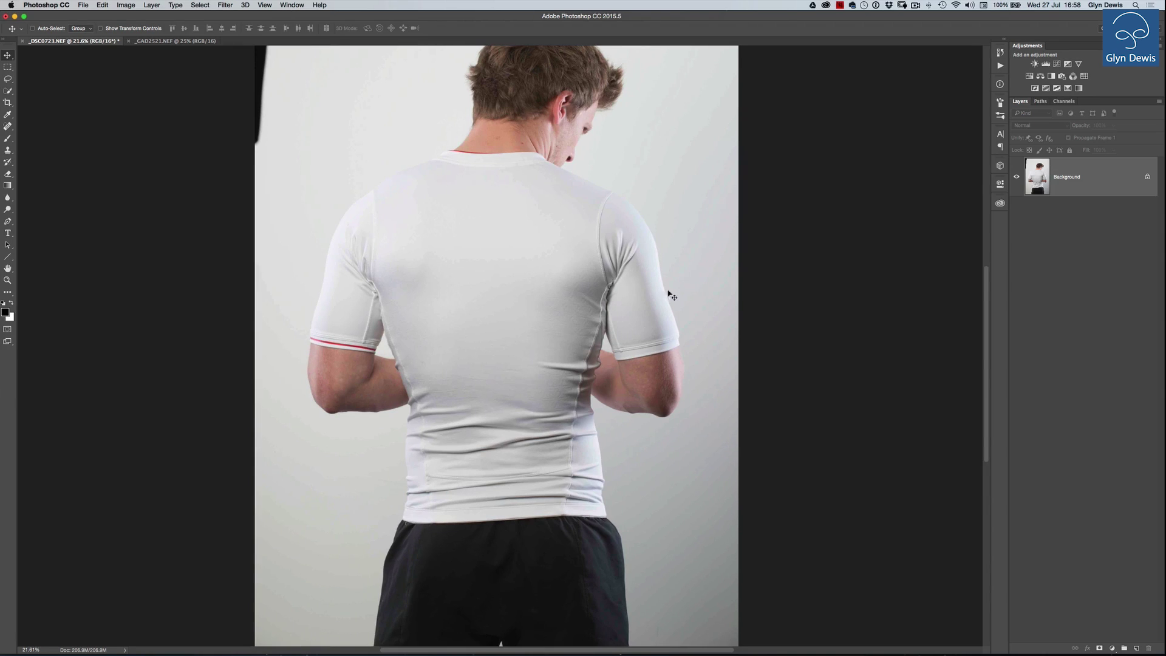
- In _GAD2521.NEF, select the bodybuilder's back from neck to waist with a freehand Lasso outline and cut it
left_click(174, 41)
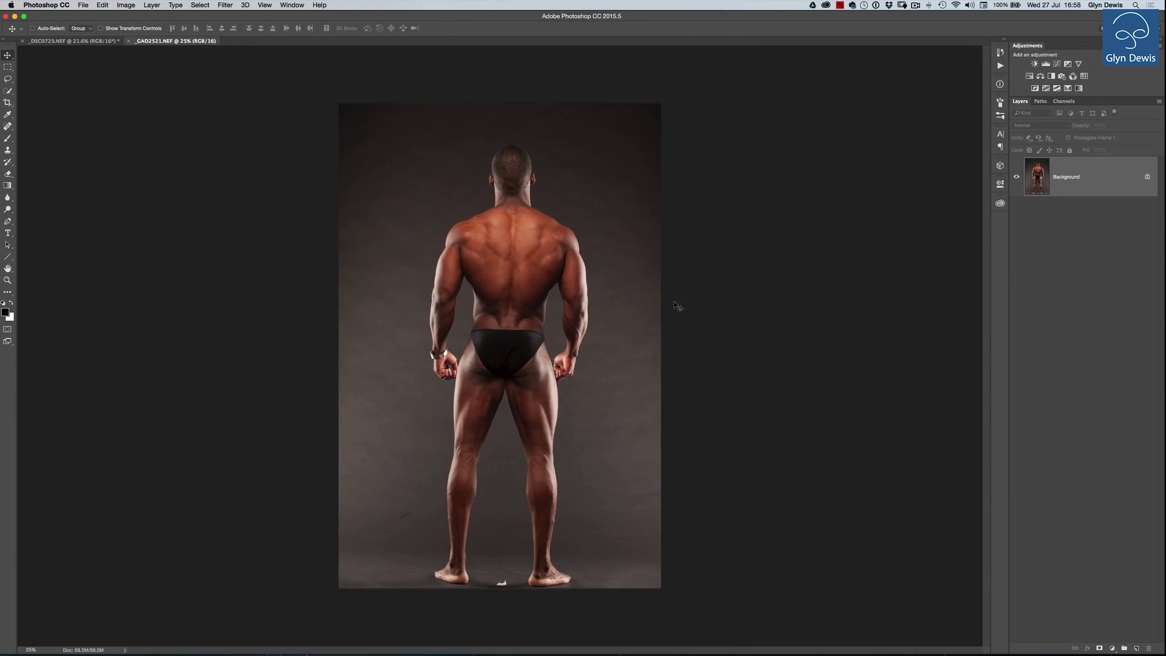
key("super+space")
left_click(529, 309)
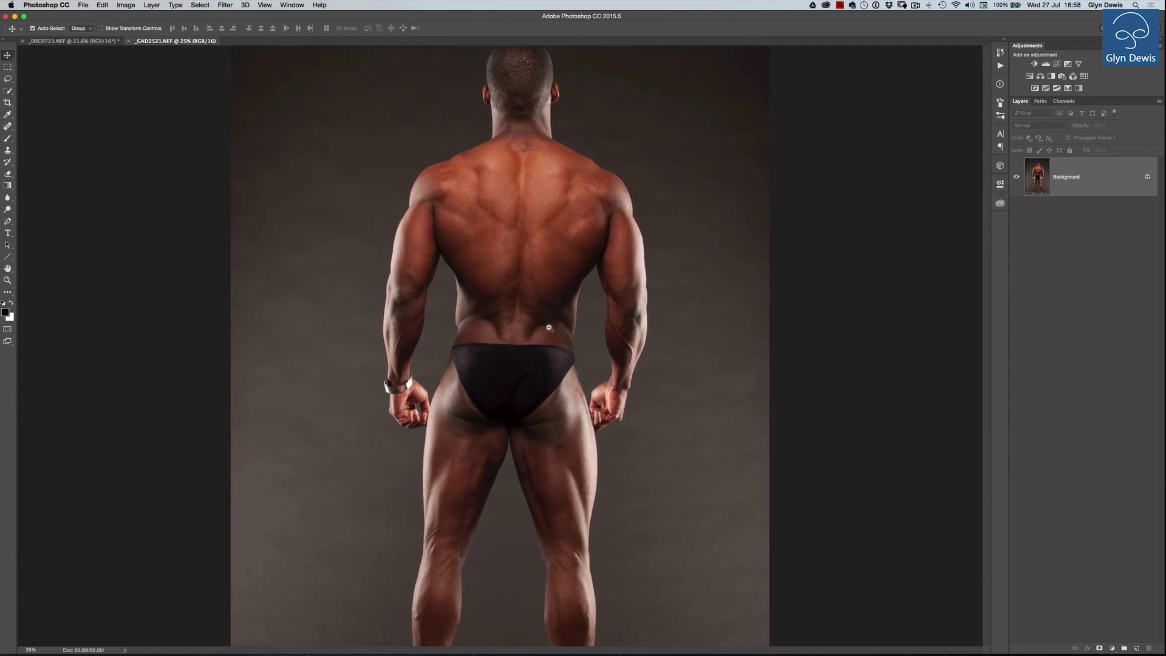
left_click_drag(530, 288, 517, 303)
left_click(517, 304, "alt")
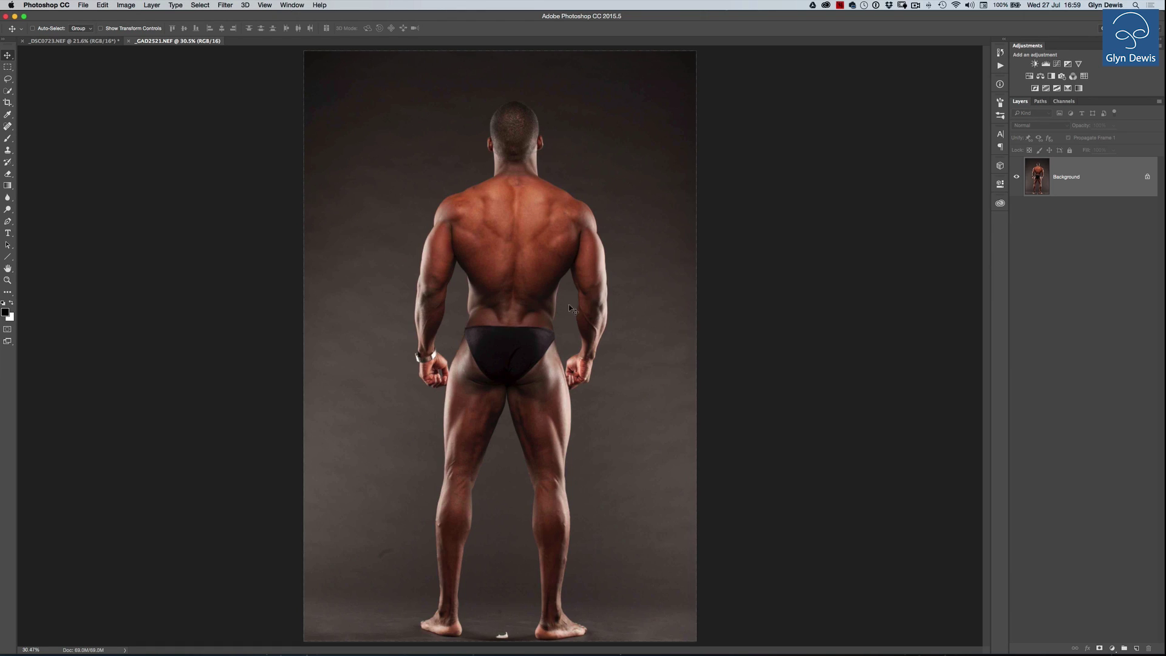
key("l")
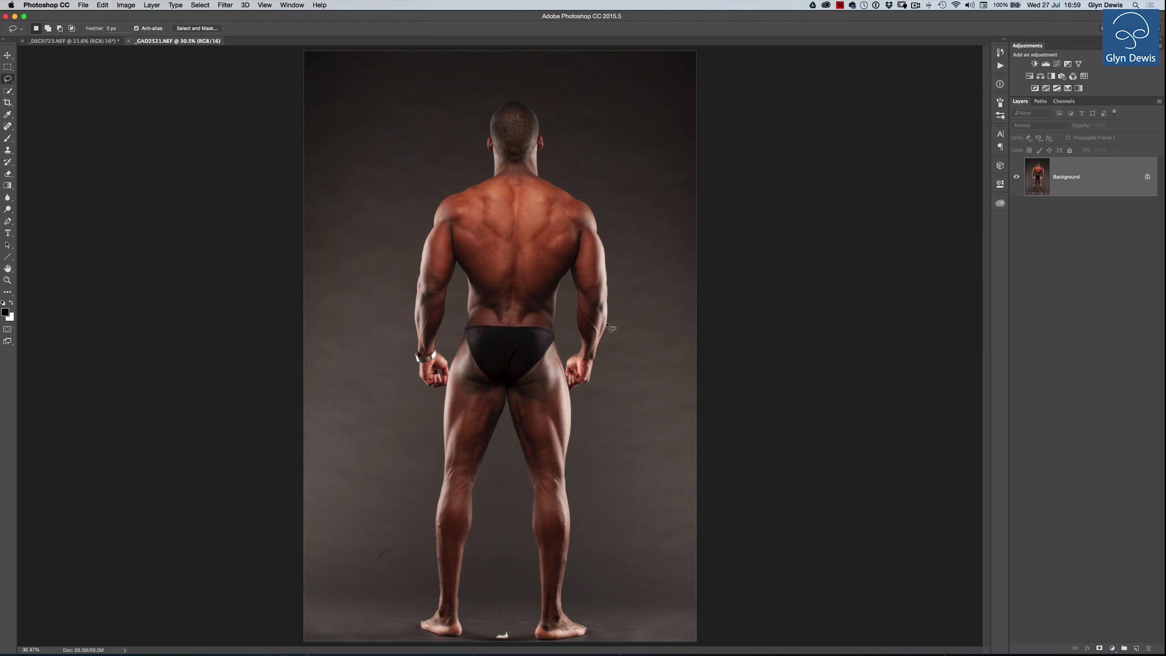
mouse_move(555, 174)
left_mouse_down()
mouse_move(594, 205)
mouse_move(601, 231)
mouse_move(572, 298)
mouse_move(540, 345)
mouse_move(465, 331)
mouse_move(430, 206)
mouse_move(506, 170)
mouse_move(548, 165)
left_mouse_up()
key("v")
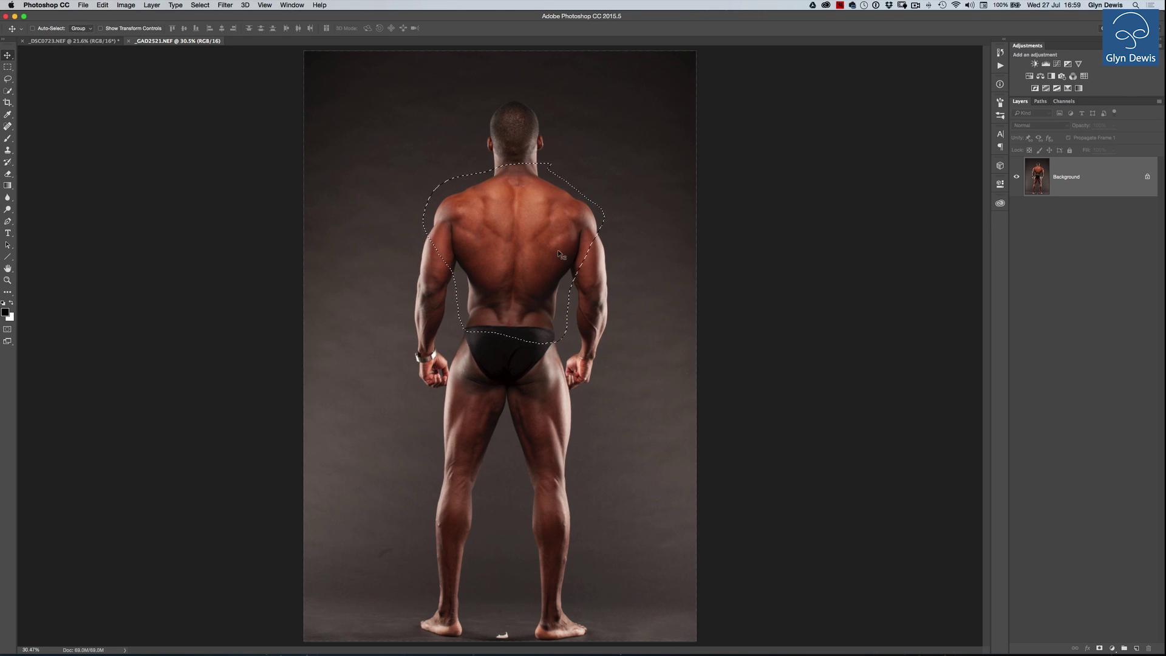
key("super+BackSpace")
- Paste the cut-out back into _DSC0723.NEF and scale it evenly to about 294% to cover the shirt
left_click(105, 42)
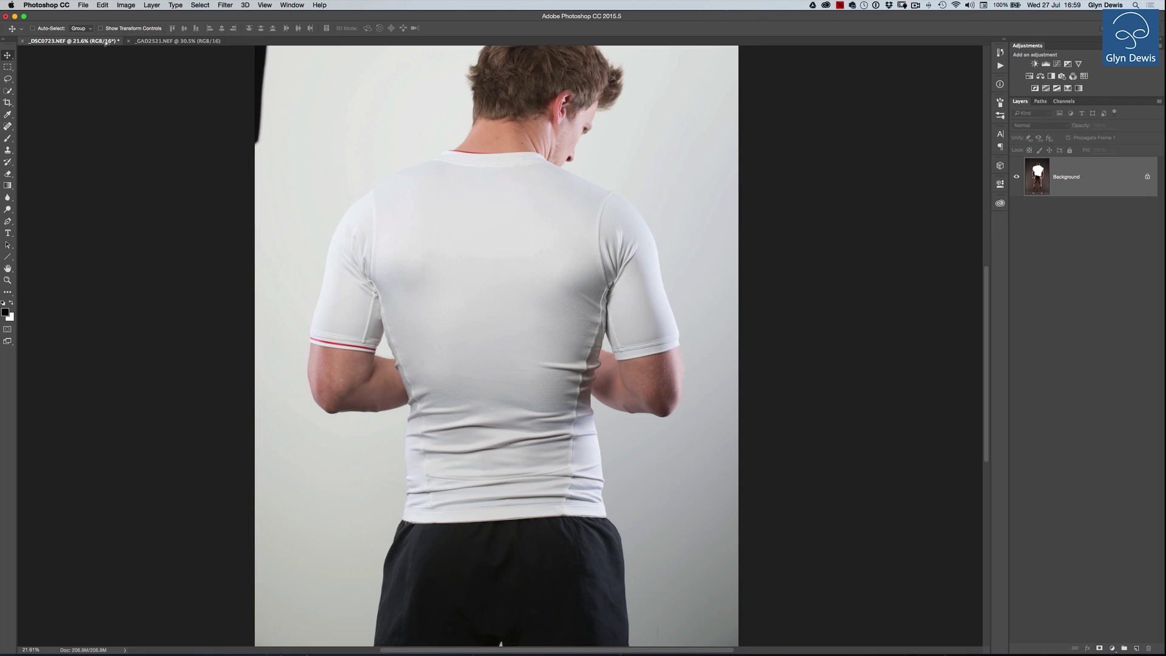
key("super+v")
mouse_move(501, 324)
left_mouse_down()
mouse_move(502, 300)
mouse_move(486, 319)
left_mouse_up()
left_click_drag(518, 362, 495, 358)
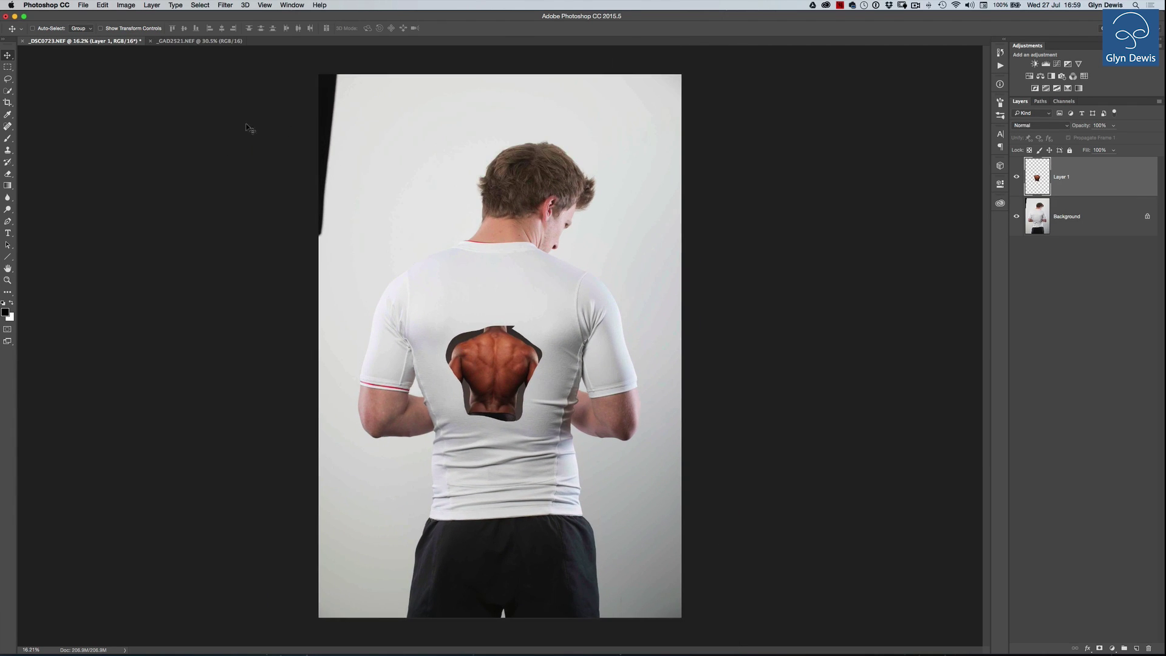
key("super+t")
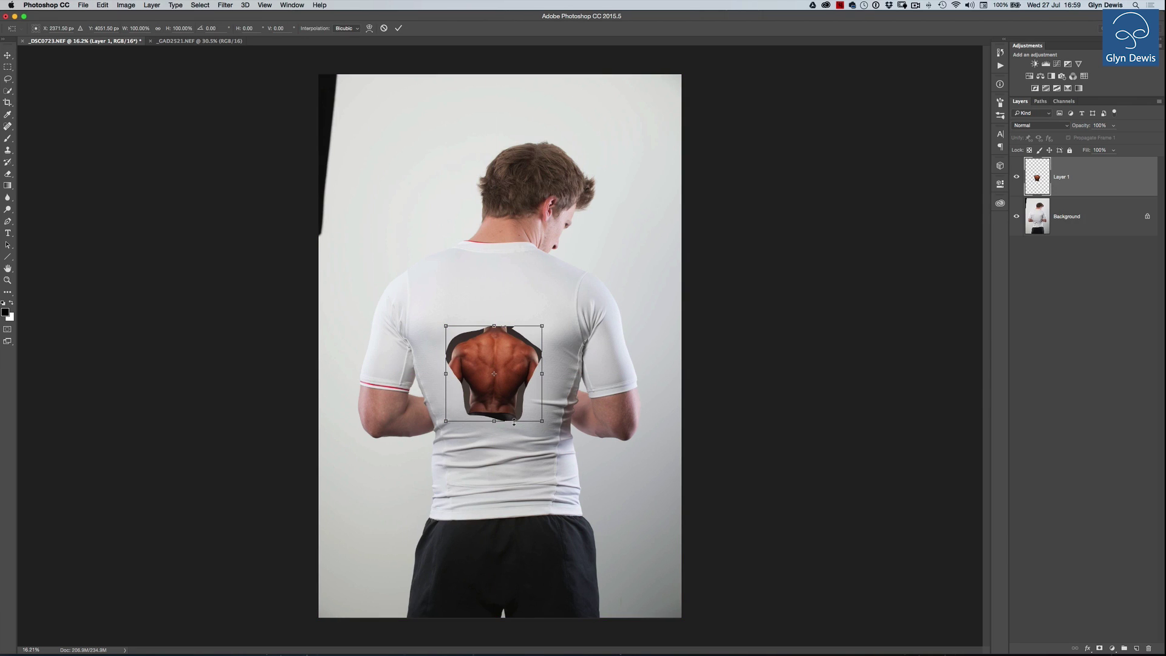
left_click_drag(446, 326, 352, 232)
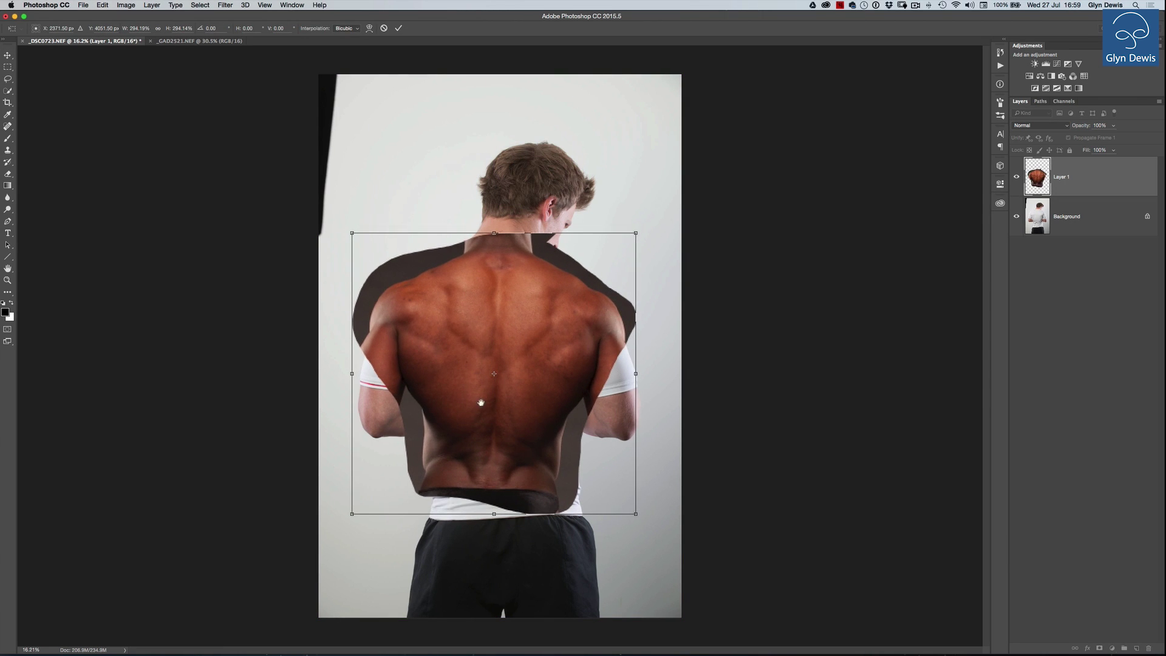
- Lower the pasted layer's opacity to 41% and shift the back slightly up to line up with the man's shoulders
scroll(481, 402, "up", 2)
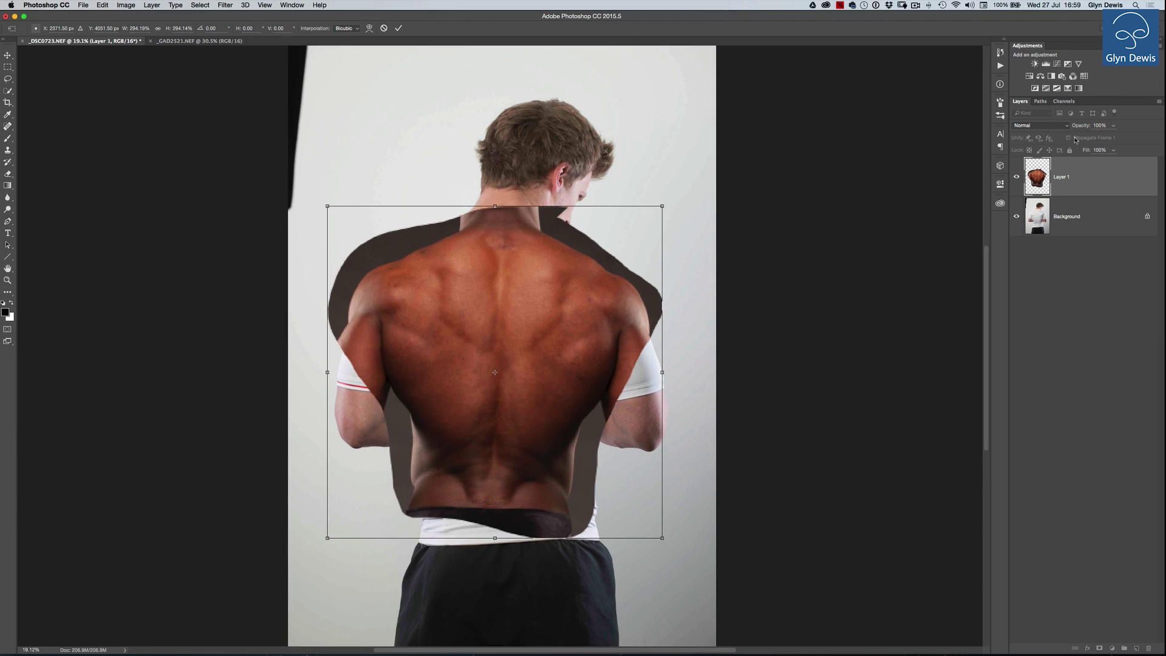
mouse_move(1085, 130)
left_mouse_down()
mouse_move(1062, 126)
mouse_move(1072, 126)
left_mouse_up()
scroll(487, 306, "up", 4)
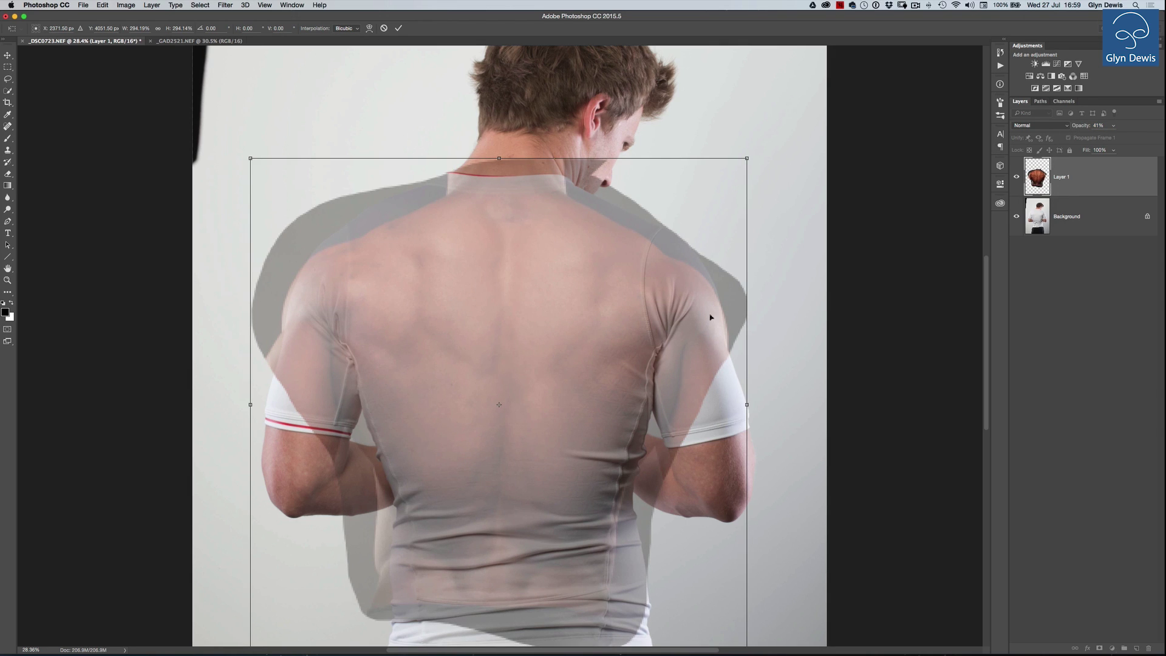
left_click_drag(520, 333, 496, 349)
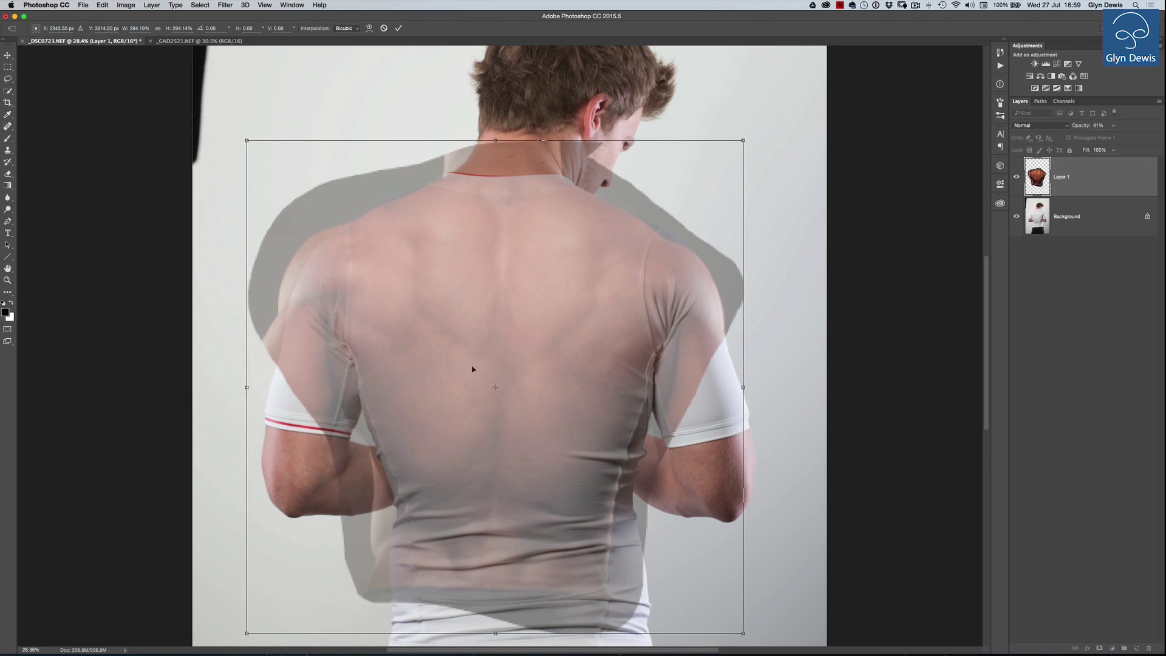
- Warp the pasted back so its lower part stretches down towards the waistband of the shorts
key("super+minus")
key("super+minus")
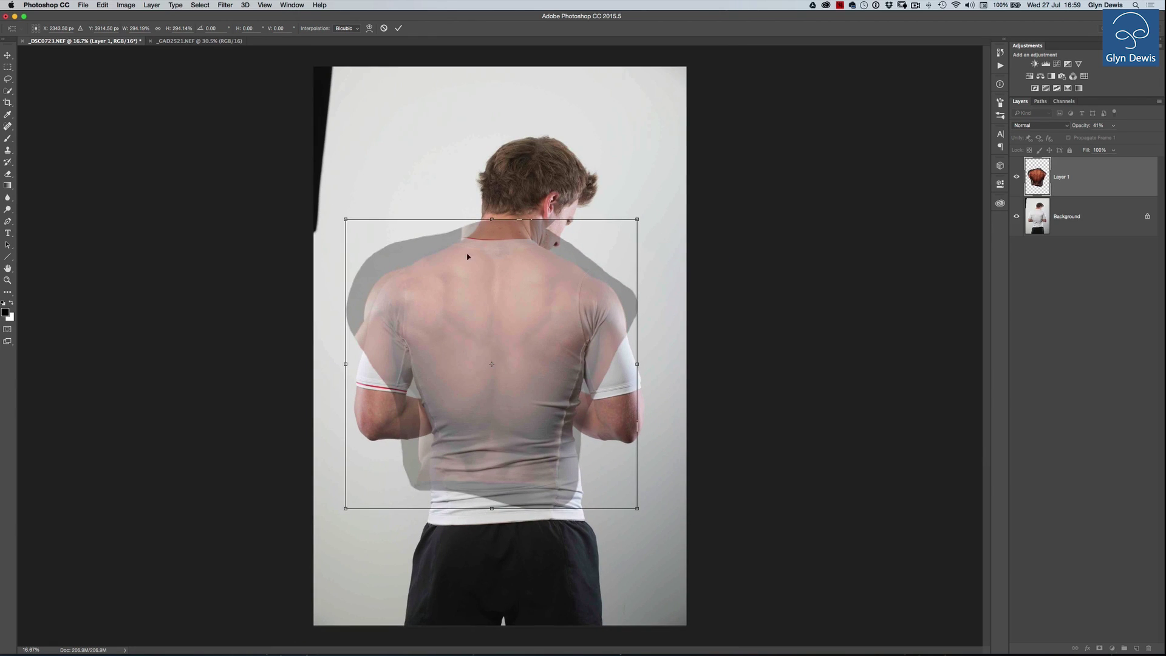
right_click(480, 274)
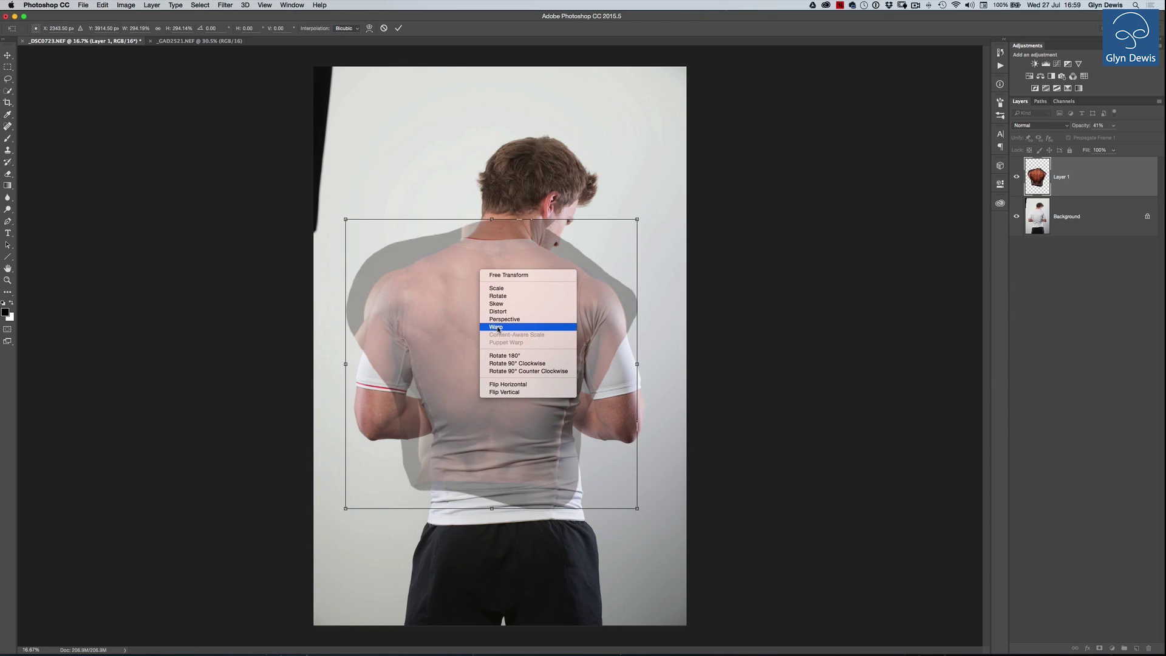
left_click(497, 335)
left_click_drag(471, 486, 518, 502)
left_click_drag(483, 408, 487, 410)
left_click_drag(478, 368, 471, 364)
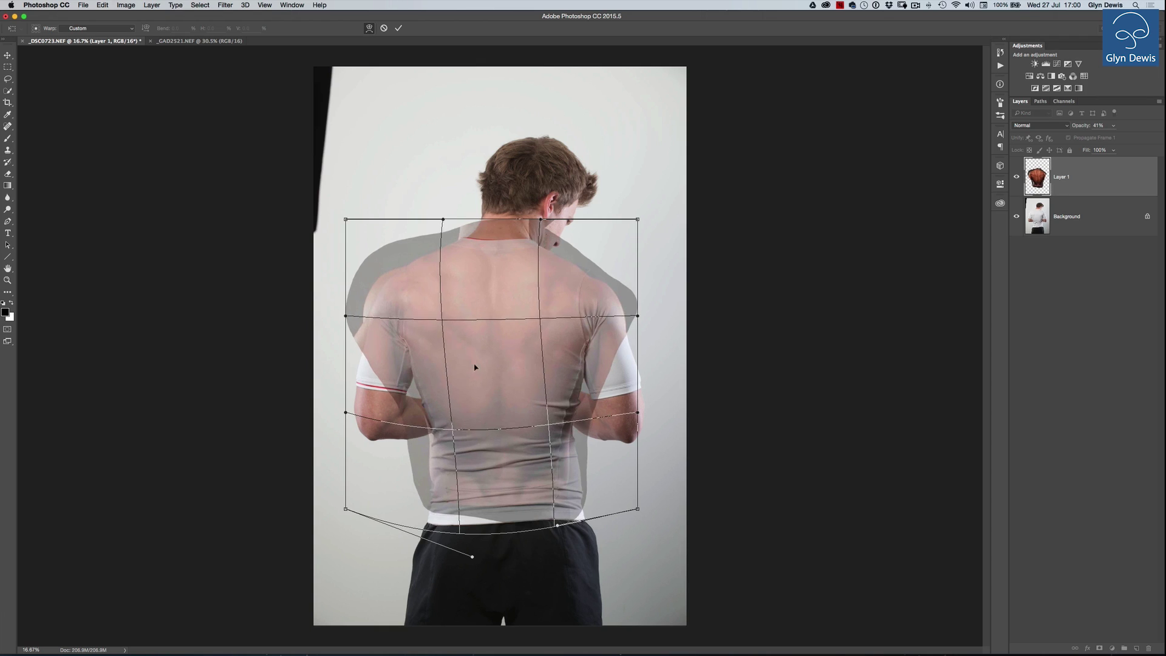
- Bend the warp mesh to curve the spine and pull the right flank inward to follow the man's pose
left_click_drag(485, 253, 502, 364)
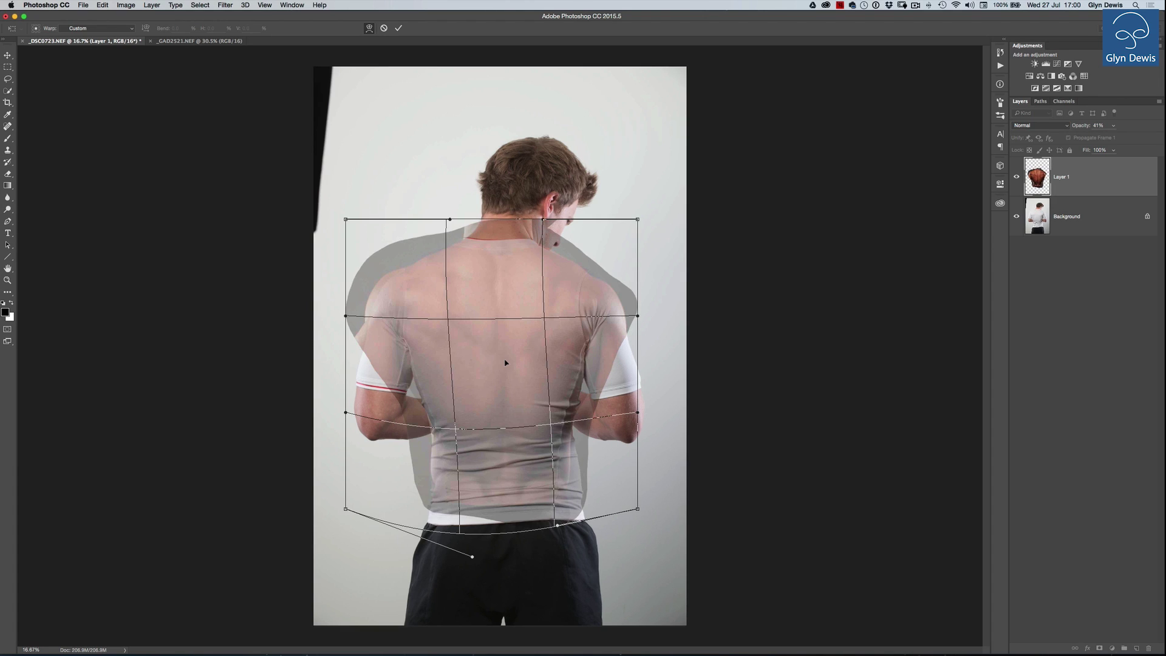
left_click_drag(463, 272, 465, 268)
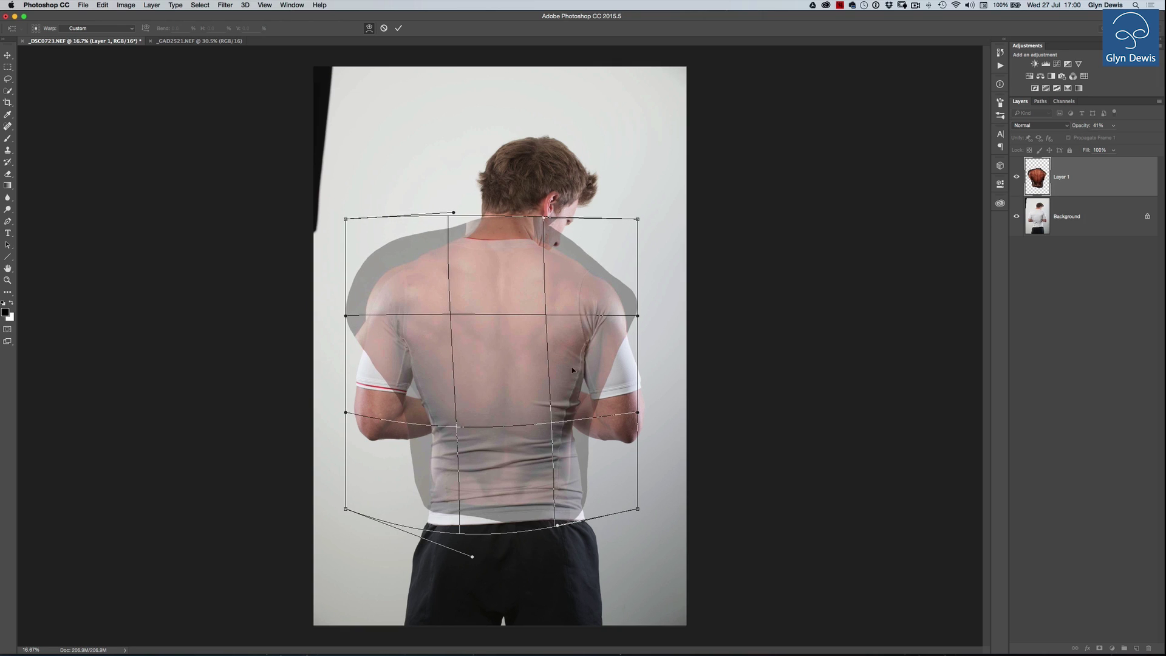
left_click_drag(577, 364, 574, 361)
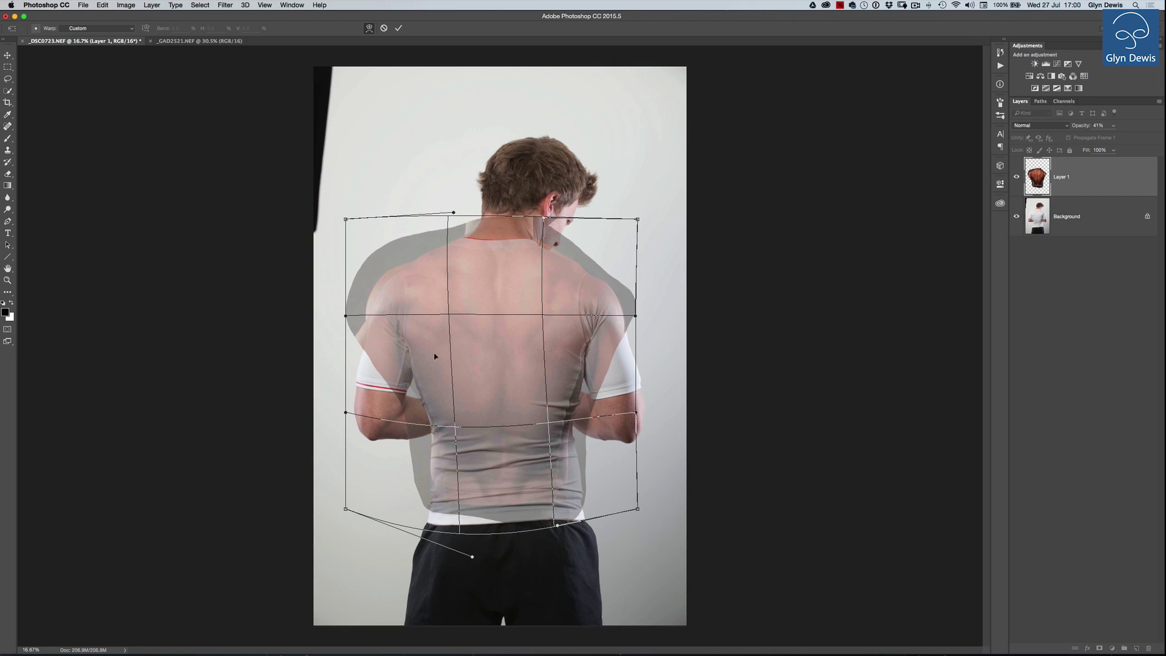
left_click_drag(566, 363, 557, 362)
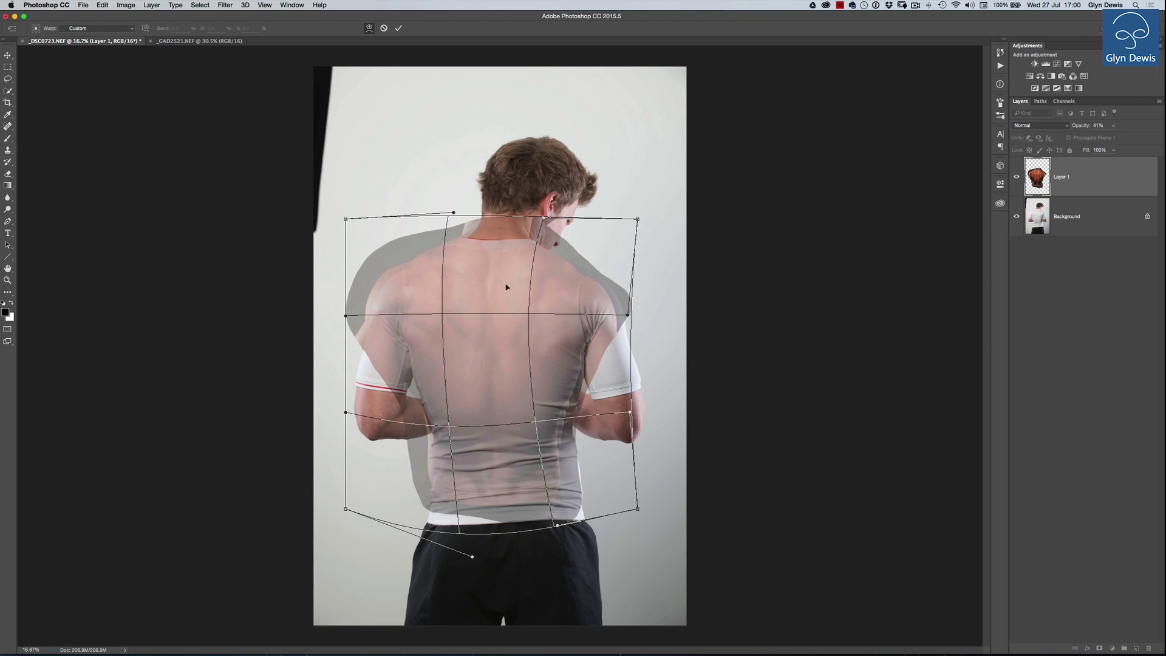
left_click_drag(492, 266, 497, 265)
left_click_drag(555, 351, 552, 346)
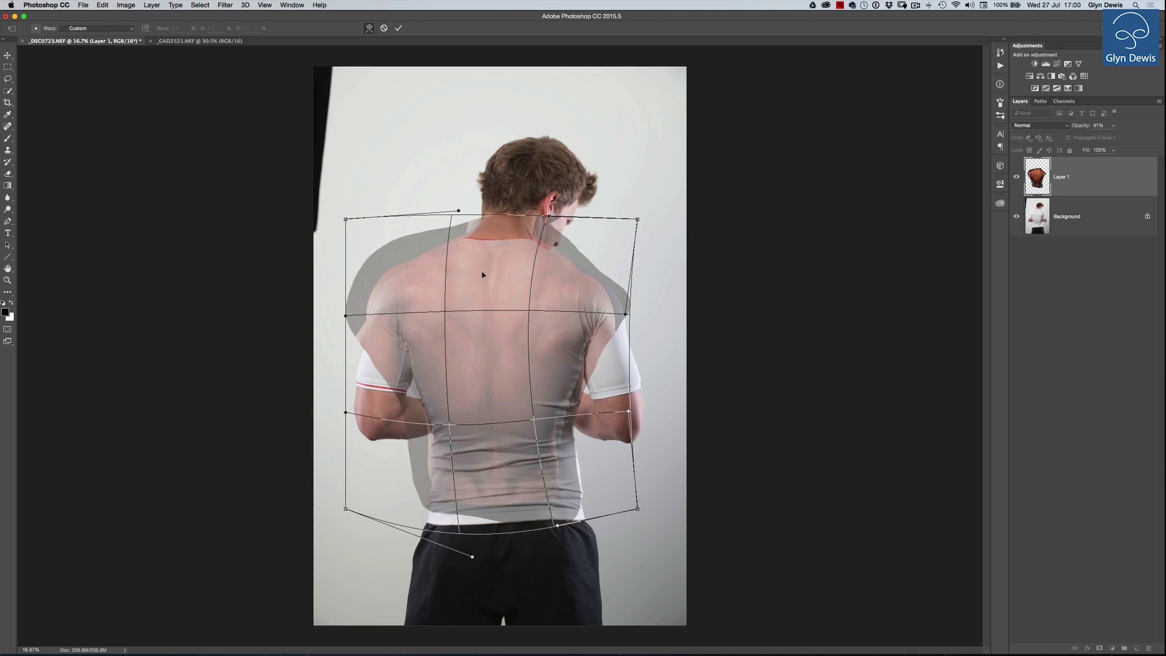
- Fine-tune the warp across the upper and lower back and apply the transformation
scroll(504, 342, "up", 3)
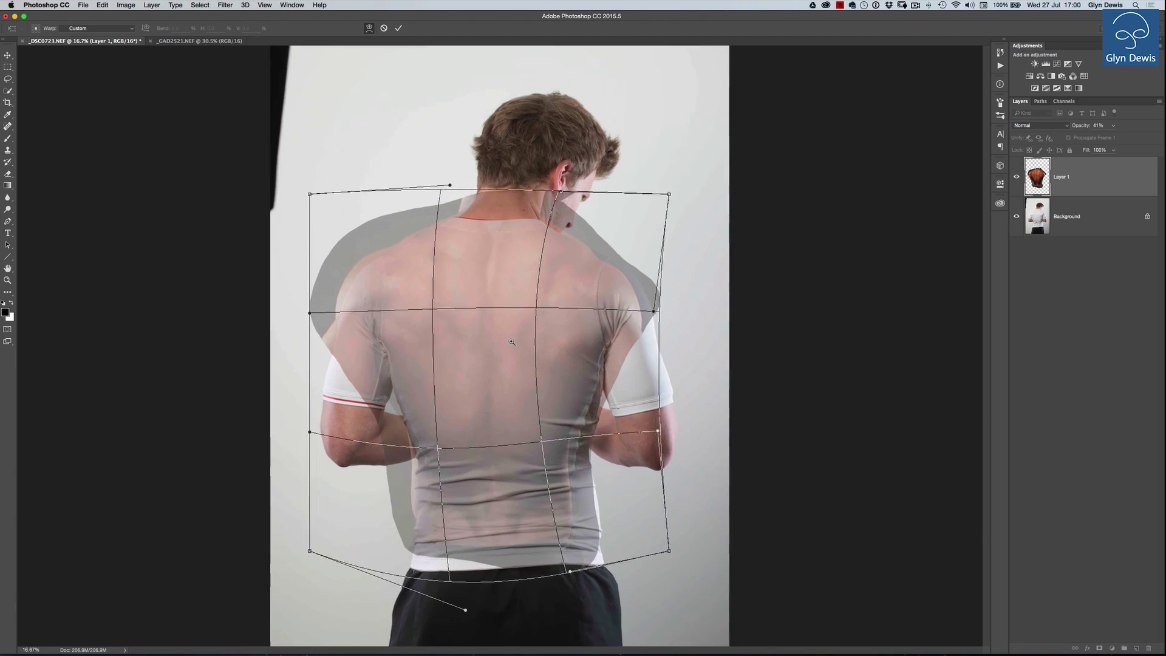
left_click_drag(463, 245, 481, 260)
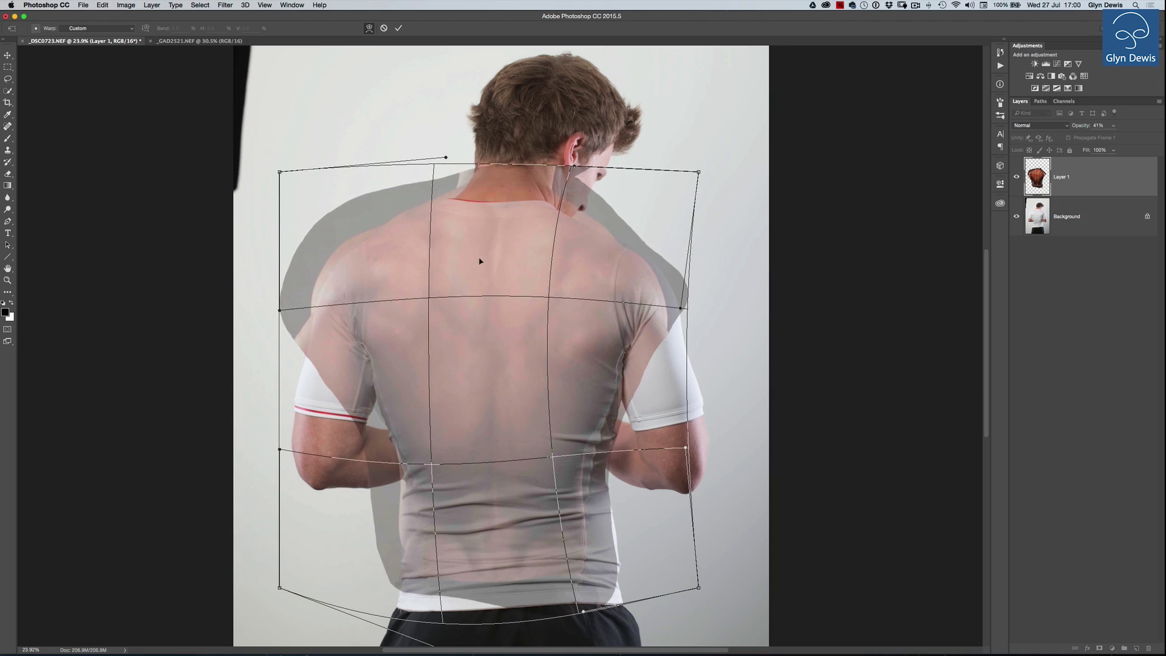
left_click_drag(494, 555, 503, 561)
left_click_drag(484, 421, 474, 420)
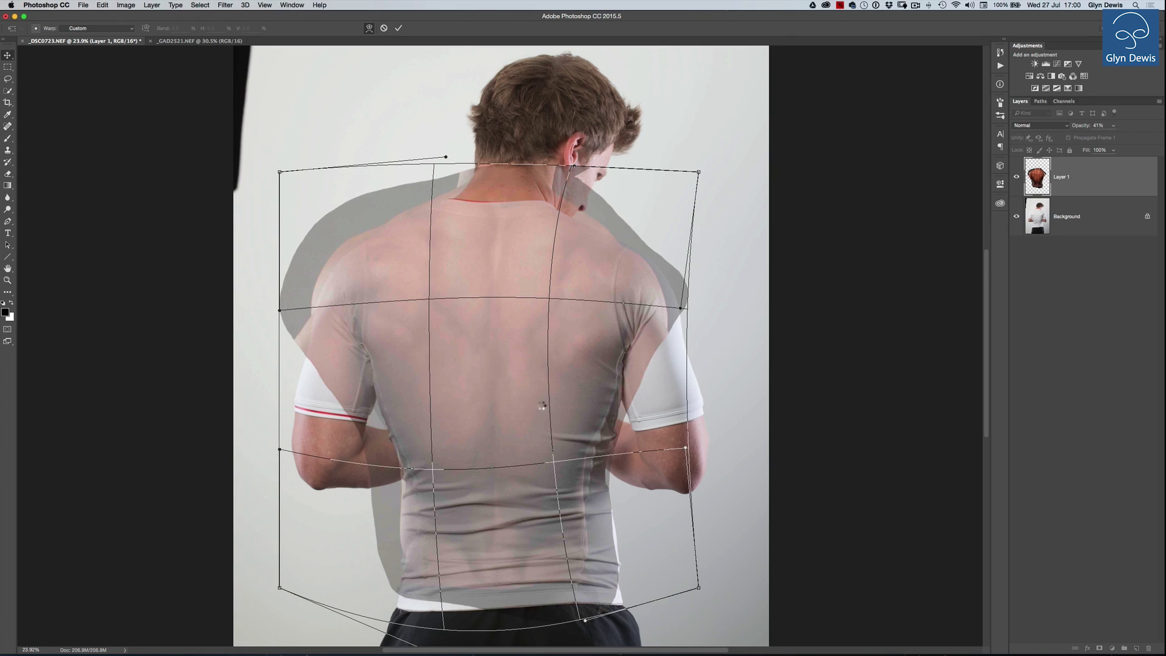
key("Return")
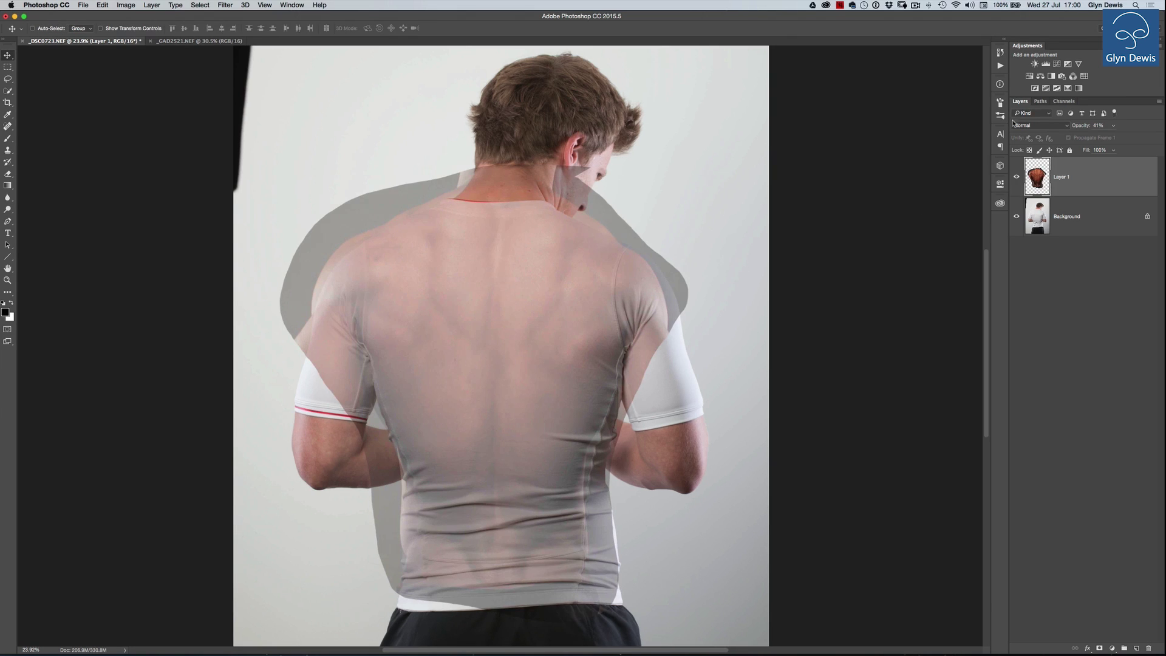
- Restore the pasted layer's opacity to 100% and toggle its visibility to compare the back with the shirt beneath
left_click_drag(1080, 124, 1135, 134)
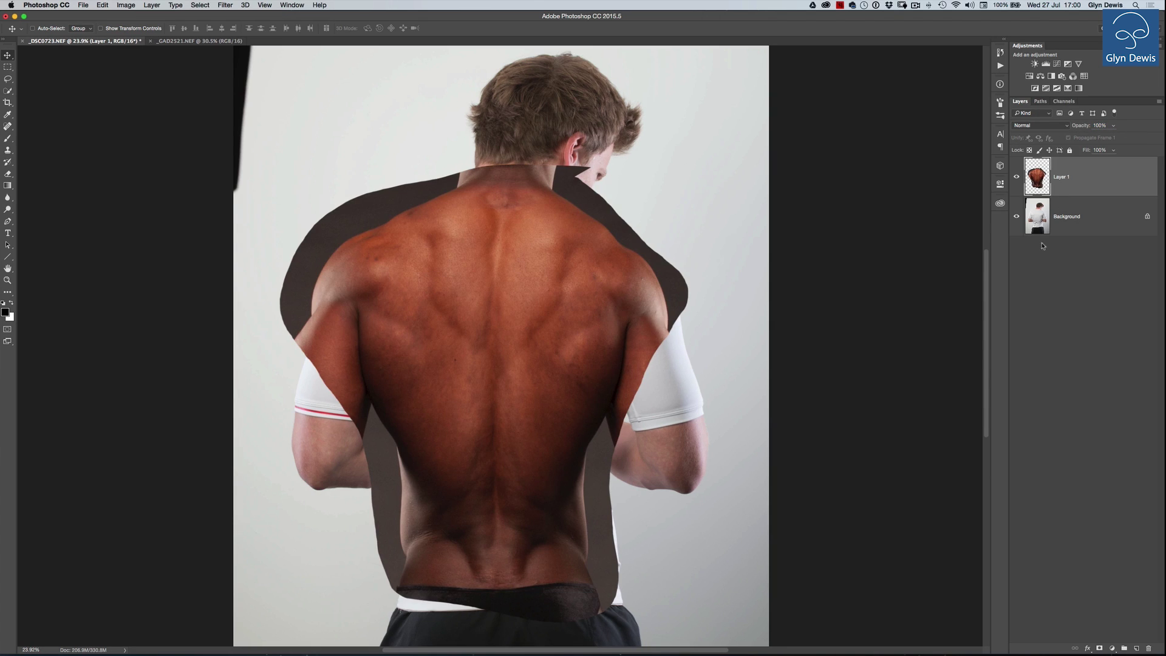
left_click(1016, 177)
left_click(1016, 177)
left_click(1015, 178)
left_click(1015, 177)
- Open the Camera Raw Filter on the pasted back layer and raise Clarity to +100
left_click(224, 6)
left_click(225, 6)
left_click(225, 6)
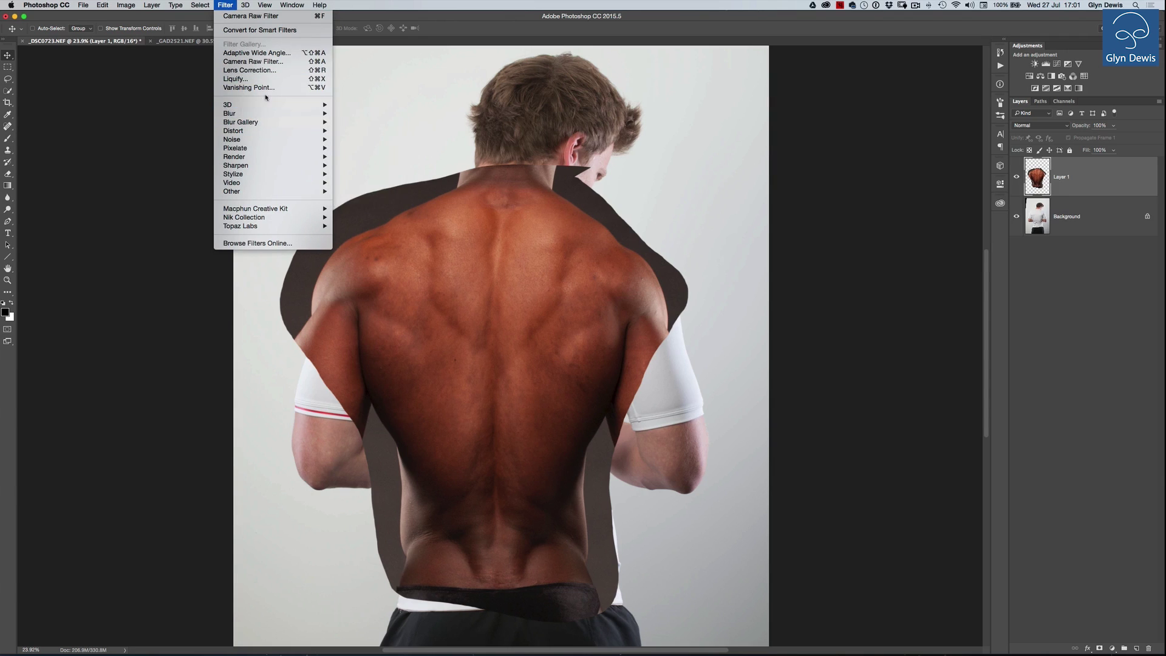
left_click(255, 61)
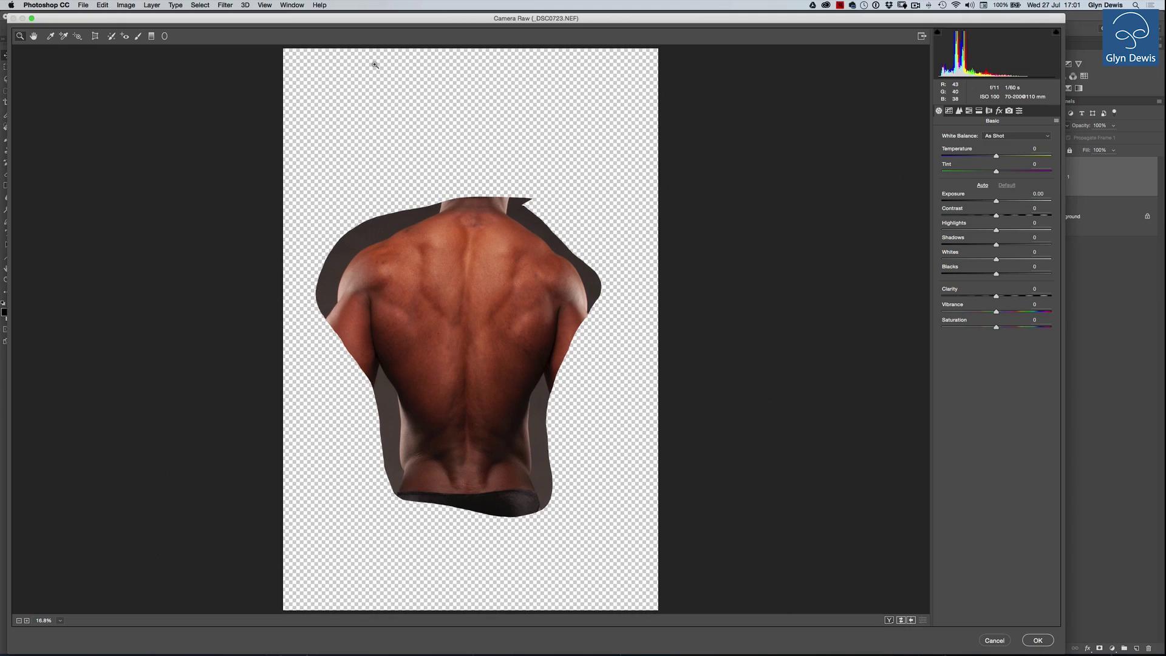
left_click(477, 362)
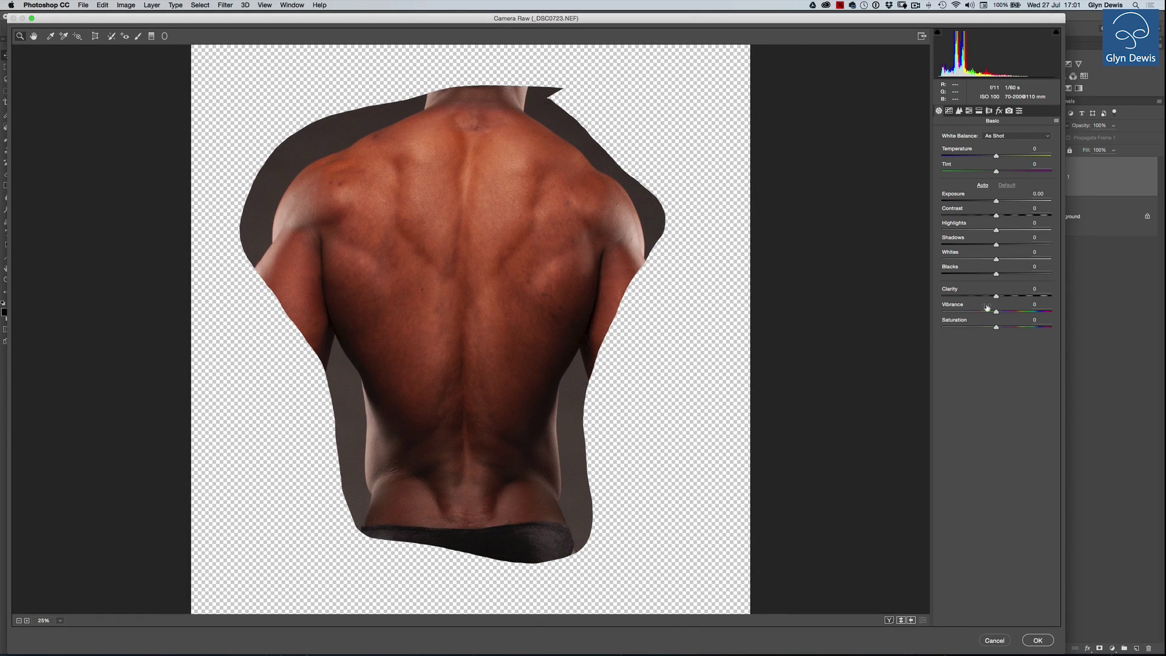
left_click_drag(1028, 301, 1056, 297)
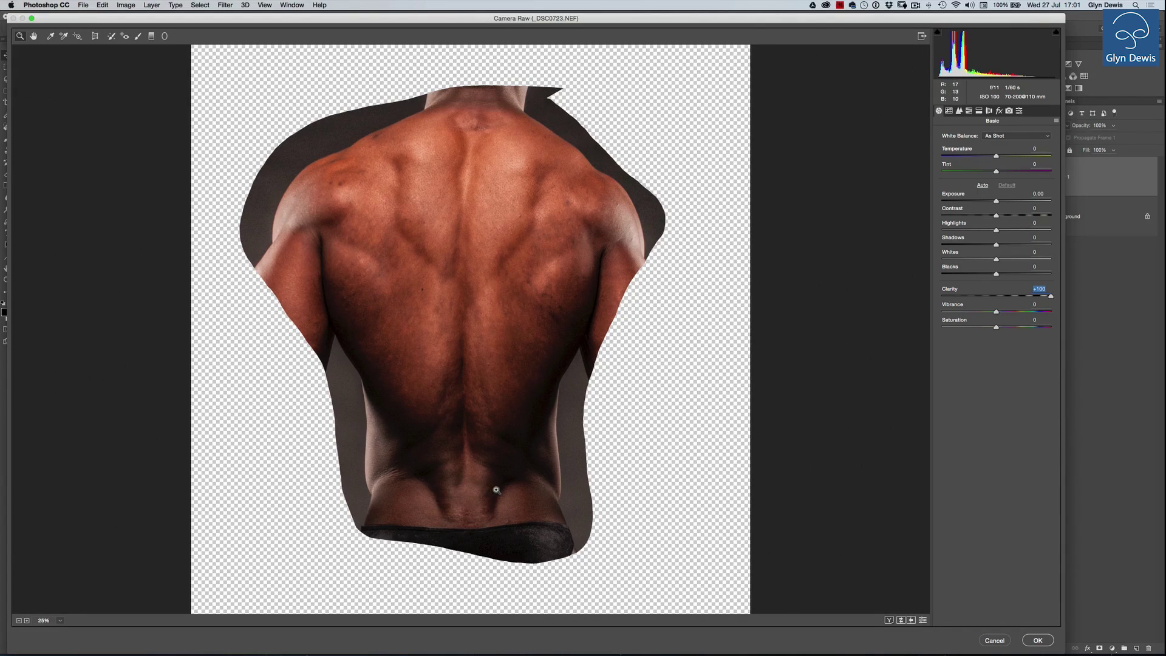
- With the Adjustment Brush at Exposure +1.25, Shadows +32 and Clarity 0, brighten the muscles of the lower and middle back
left_click(137, 36)
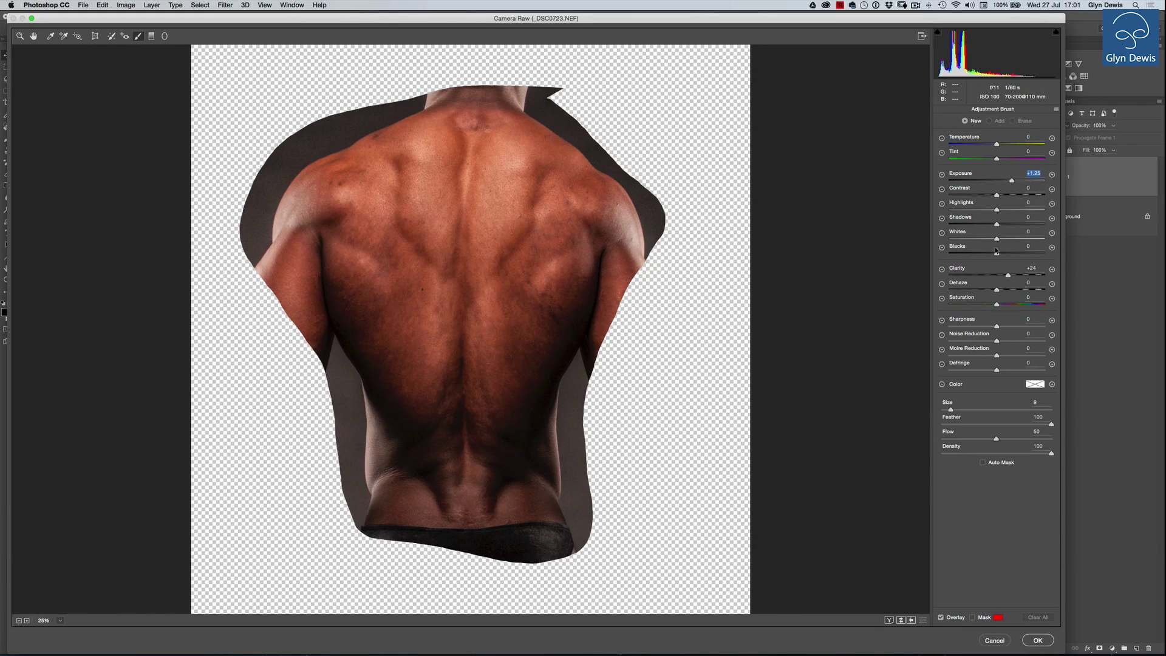
left_click(1011, 224)
double_click(1010, 277)
mouse_move(505, 497)
left_mouse_down()
mouse_move(468, 480)
mouse_move(400, 486)
mouse_move(472, 374)
mouse_move(471, 422)
mouse_move(526, 483)
mouse_move(471, 501)
mouse_move(464, 356)
mouse_move(438, 479)
left_mouse_up()
mouse_move(381, 272)
left_mouse_down()
mouse_move(383, 322)
mouse_move(349, 276)
mouse_move(399, 402)
mouse_move(348, 297)
mouse_move(400, 421)
mouse_move(503, 349)
mouse_move(498, 365)
mouse_move(530, 325)
mouse_move(505, 421)
left_mouse_up()
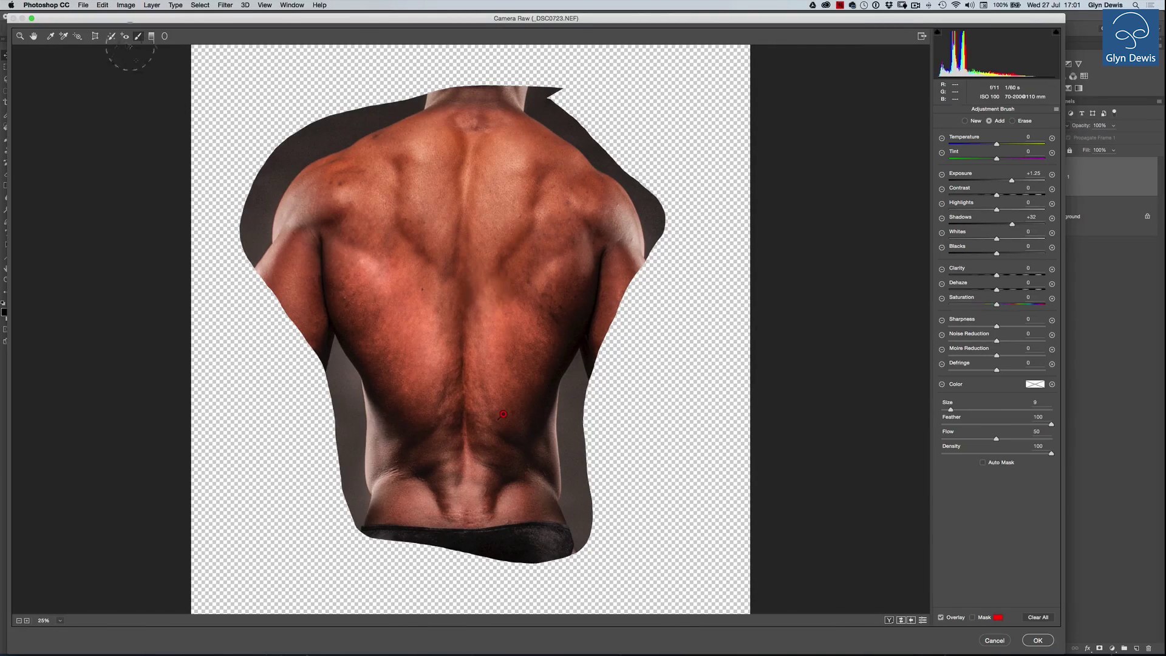
- Add a new brush adjustment with Exposure 0, Shadows 0 and Clarity +48, and paint it over the upper back muscles
left_click(965, 121)
double_click(1011, 180)
left_click(1012, 225)
left_click_drag(1017, 278, 1019, 277)
mouse_move(398, 177)
left_mouse_down()
mouse_move(440, 265)
mouse_move(407, 161)
left_mouse_up()
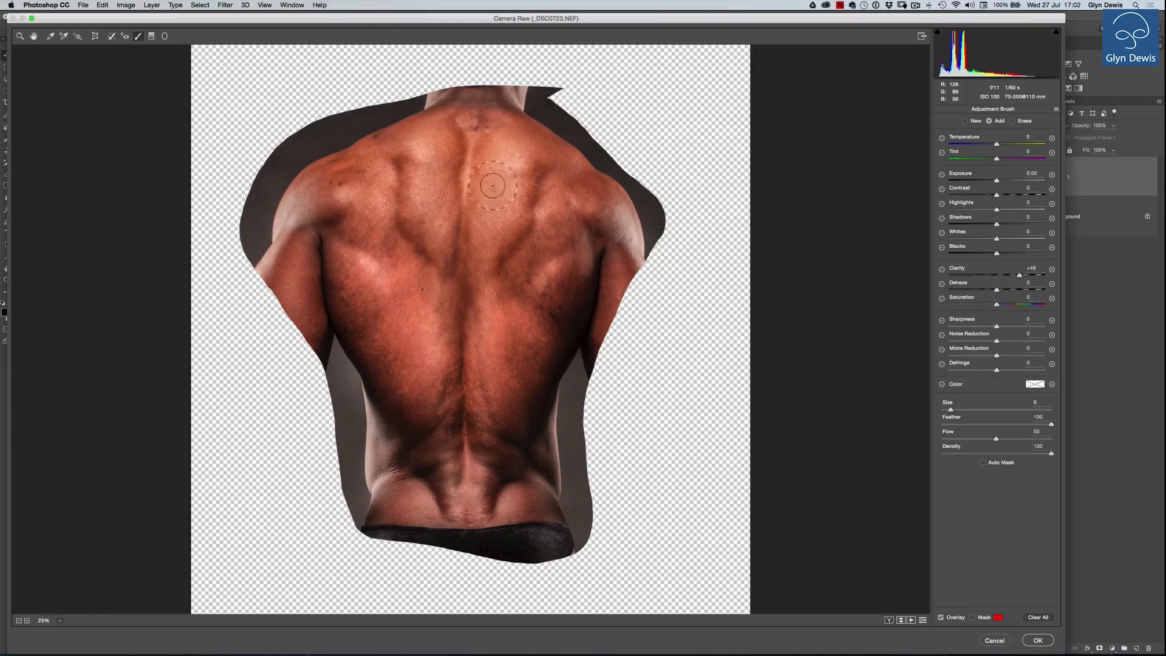
- Extend the Clarity brush adjustment down the lower spine and reduce the image's Saturation to -100
left_click_drag(460, 382, 465, 486)
left_click(33, 37)
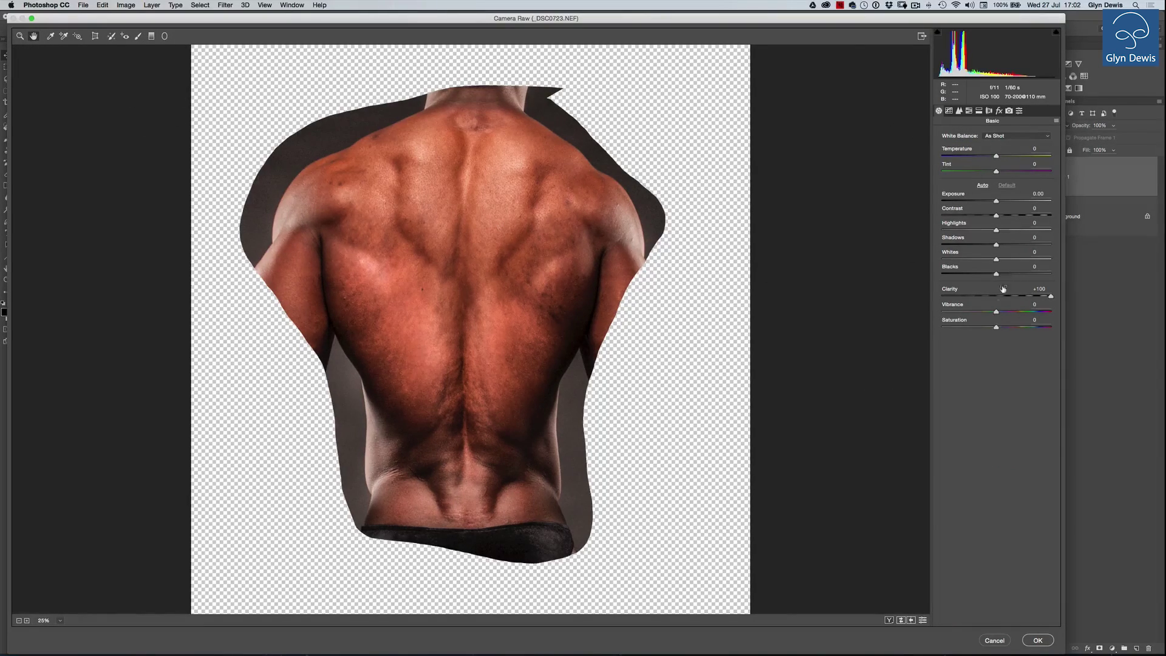
left_click_drag(996, 329, 920, 327)
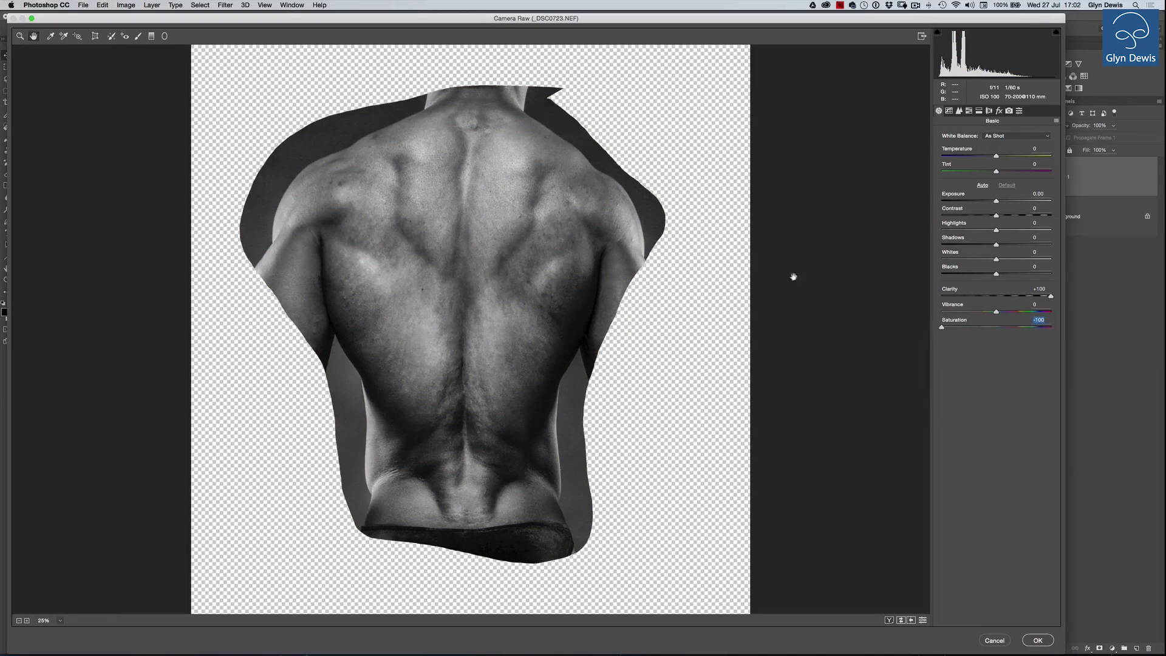
- Smooth the skin texture by raising the noise reduction's Luminance, Luminance Detail and Luminance Contrast
left_click(959, 111)
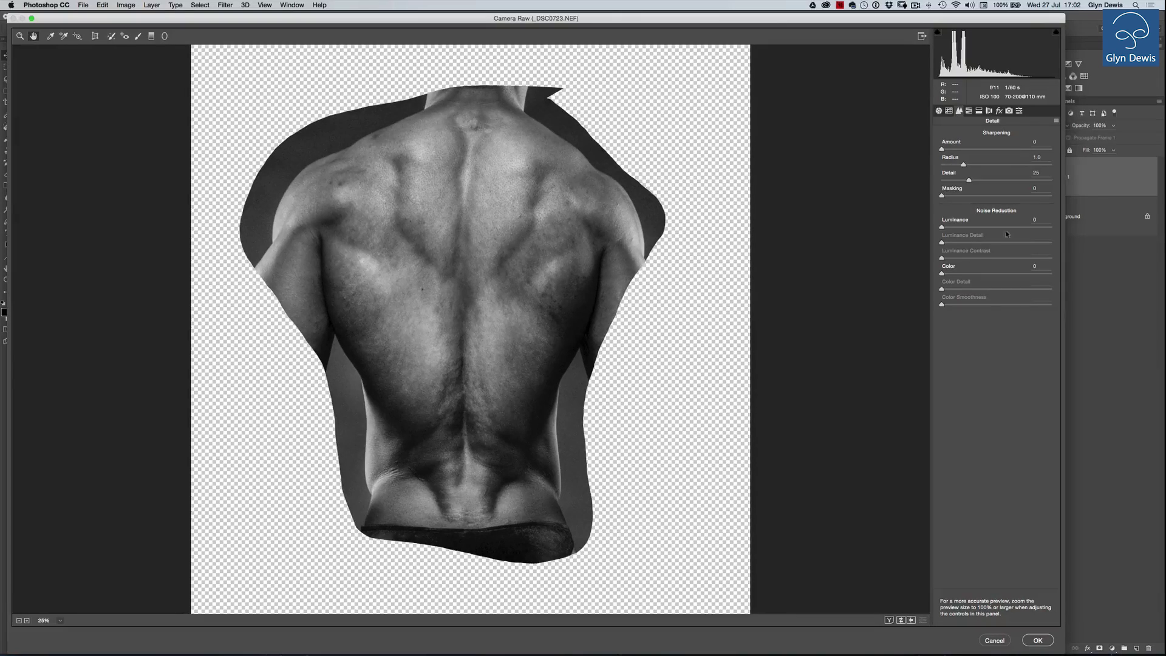
left_click_drag(944, 231, 989, 231)
left_click_drag(992, 228, 1001, 226)
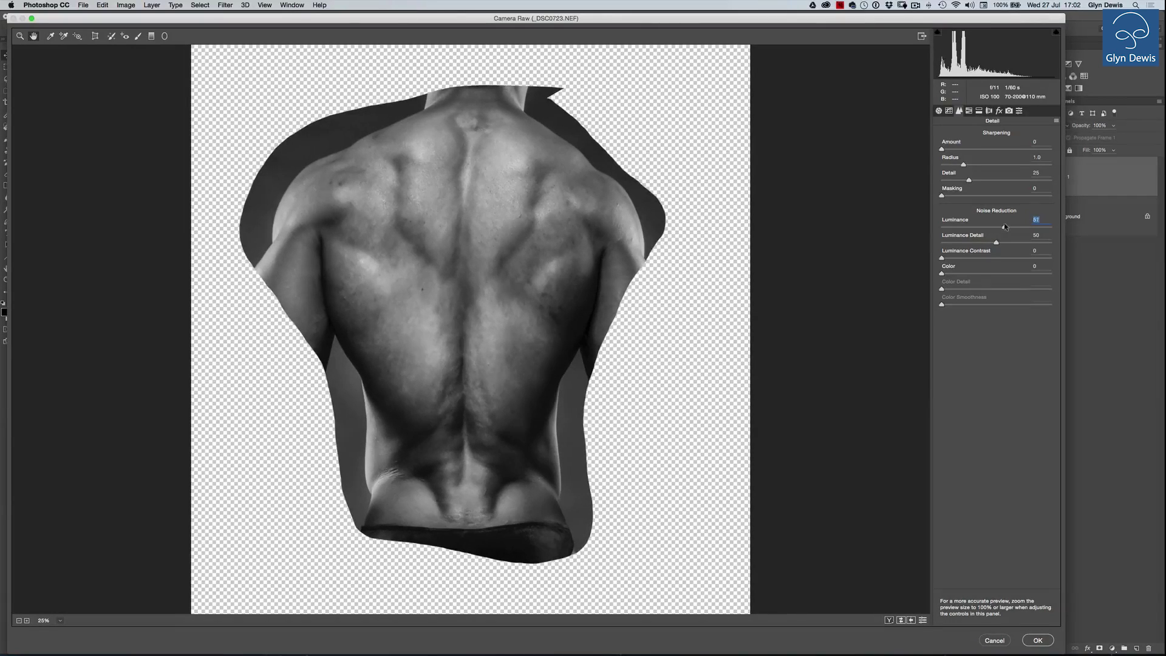
left_click_drag(996, 243, 1015, 243)
left_click_drag(944, 259, 960, 258)
- Raise the basic Contrast to about +39 and apply the Camera Raw adjustments to the back layer
left_click(939, 112)
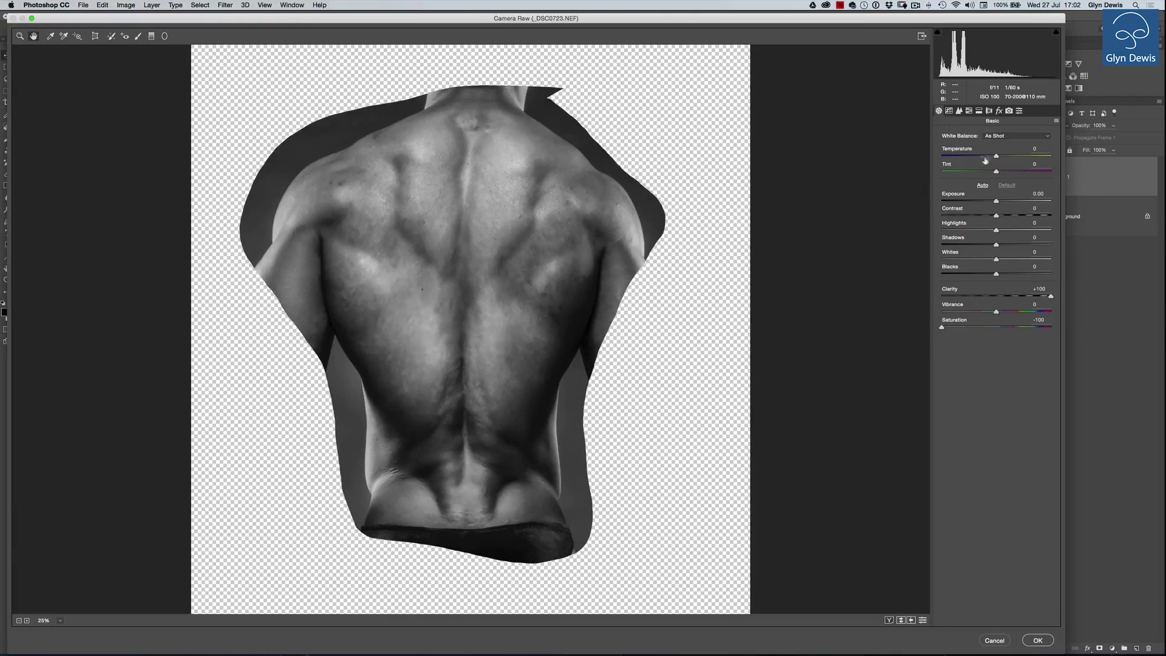
left_click_drag(996, 216, 1018, 217)
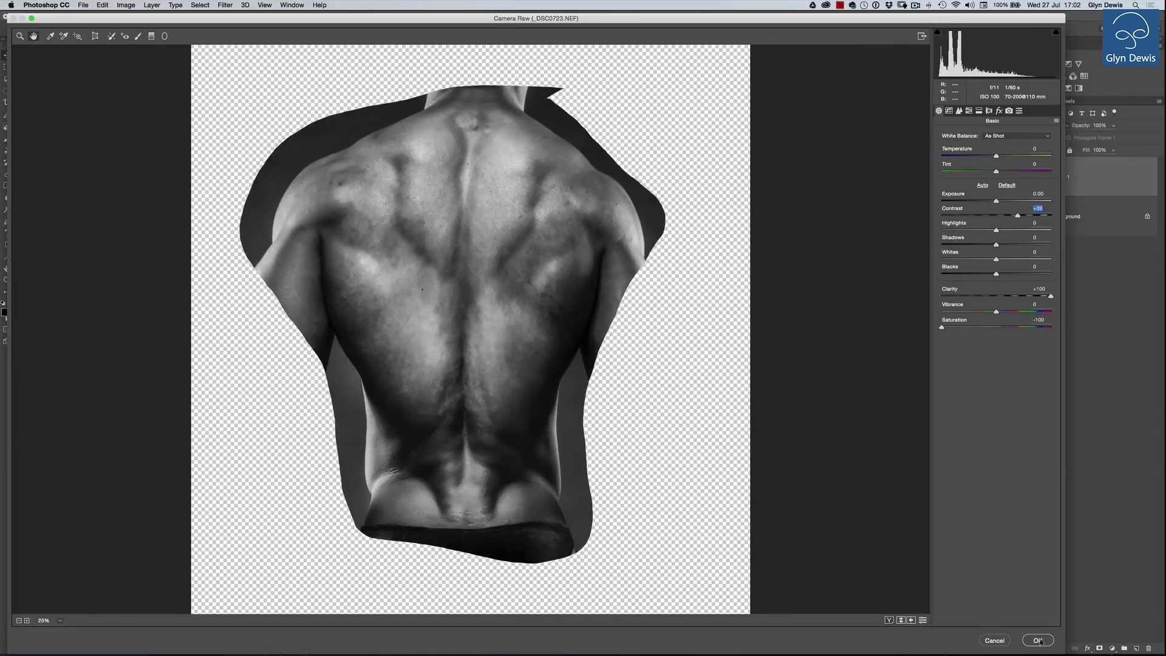
left_click(1039, 640)
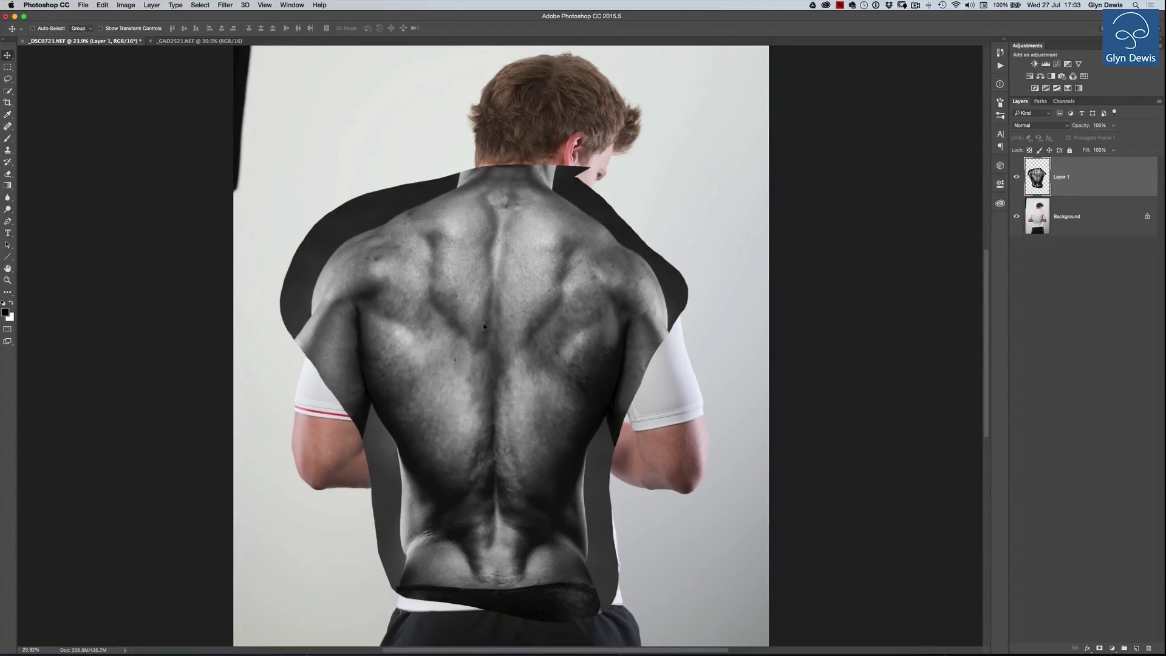
- Set the back layer's blend mode to Overlay and hide the layer behind a black layer mask
scroll(513, 322, "down", 2)
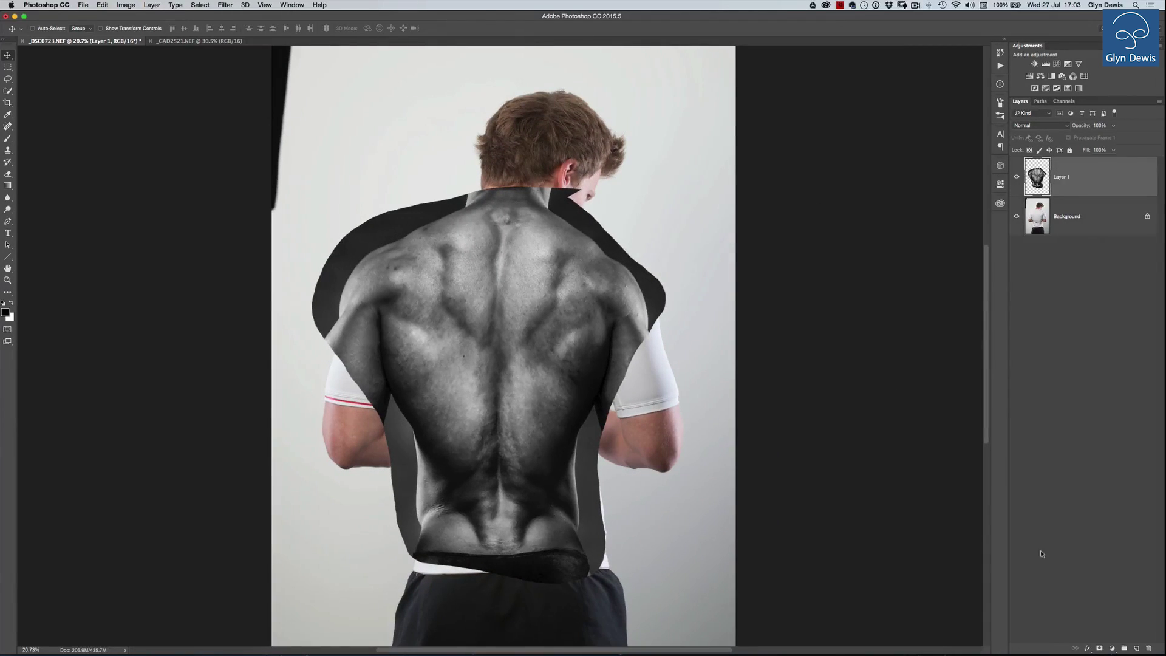
left_click(1030, 127)
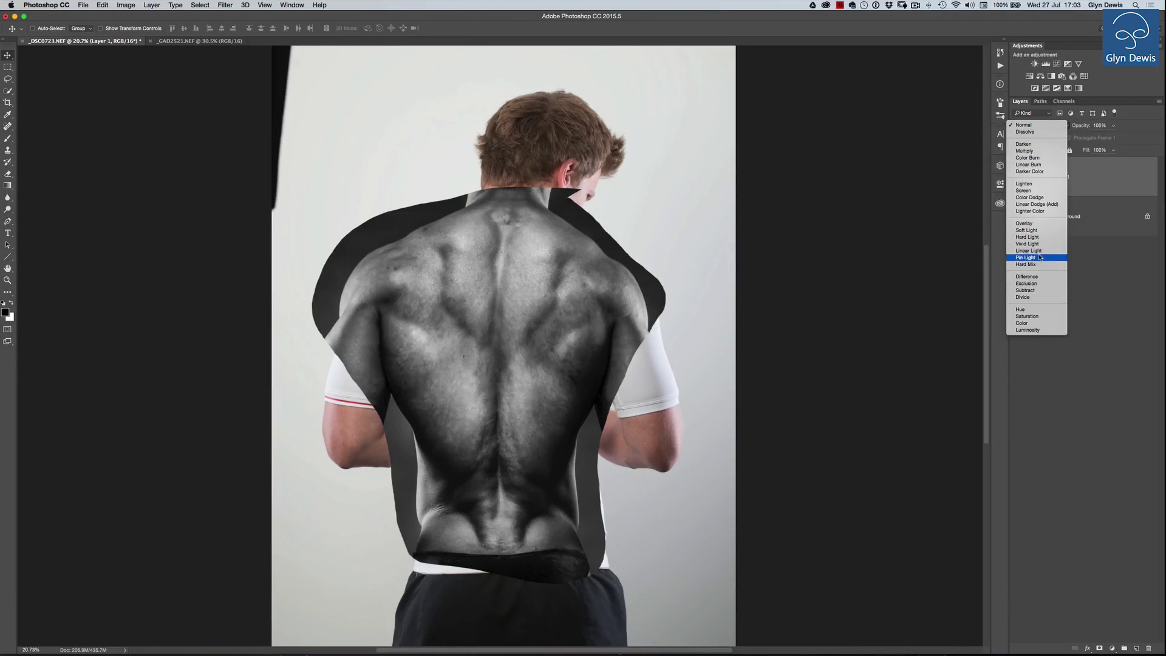
left_click(1035, 223)
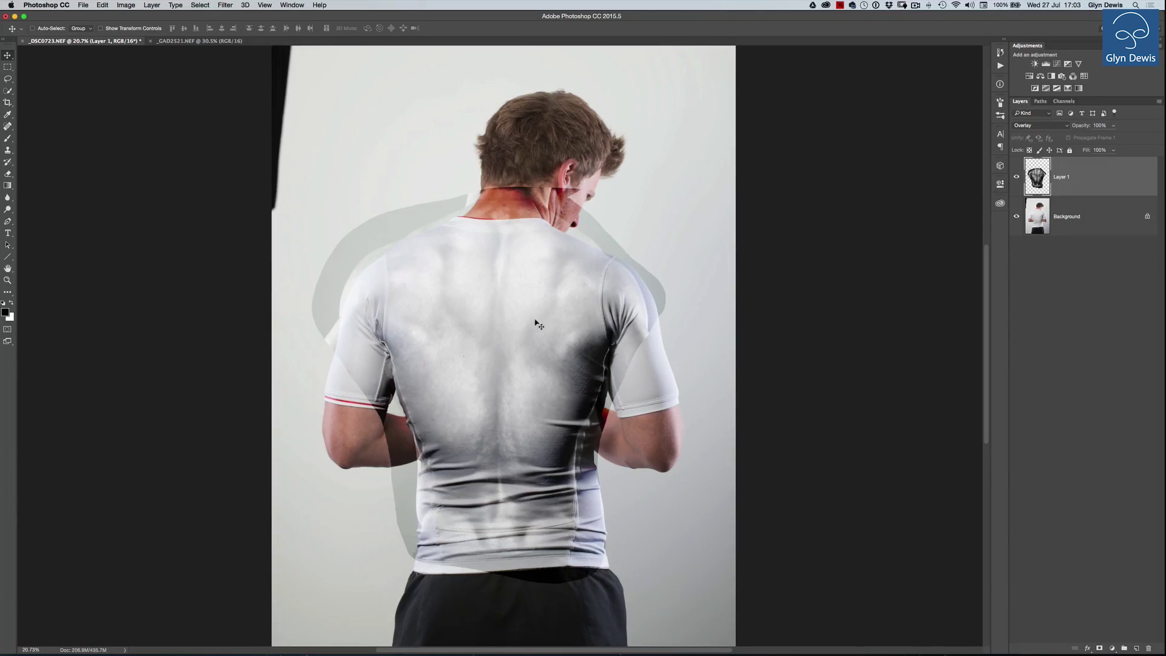
left_click(503, 344)
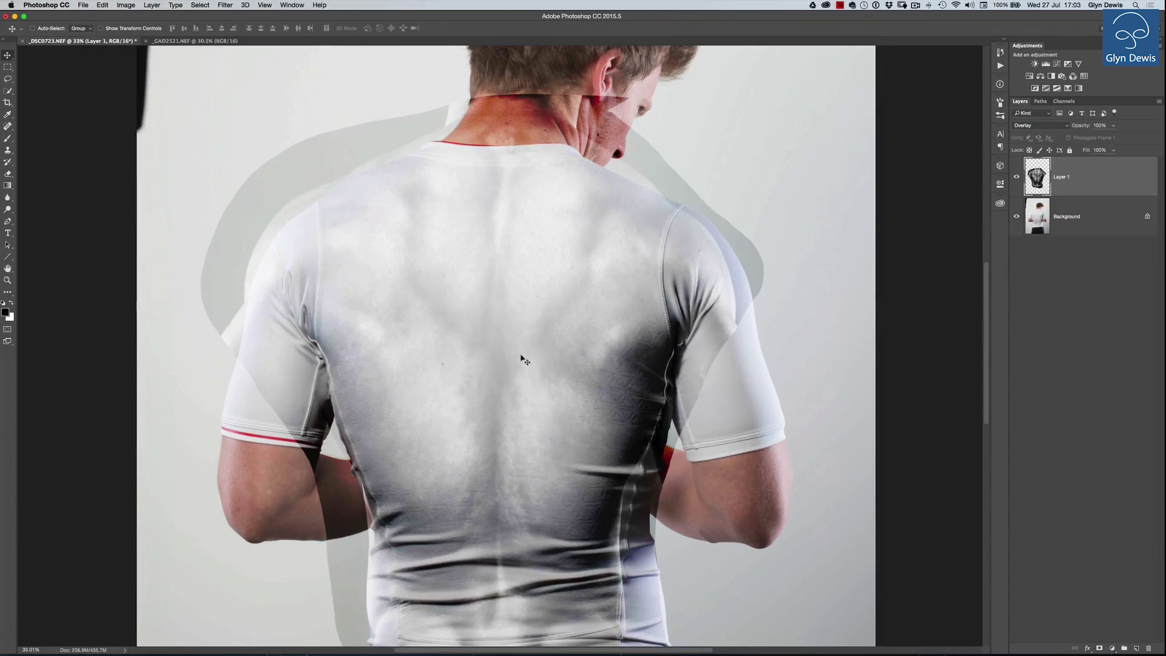
scroll(523, 359, "down", 5)
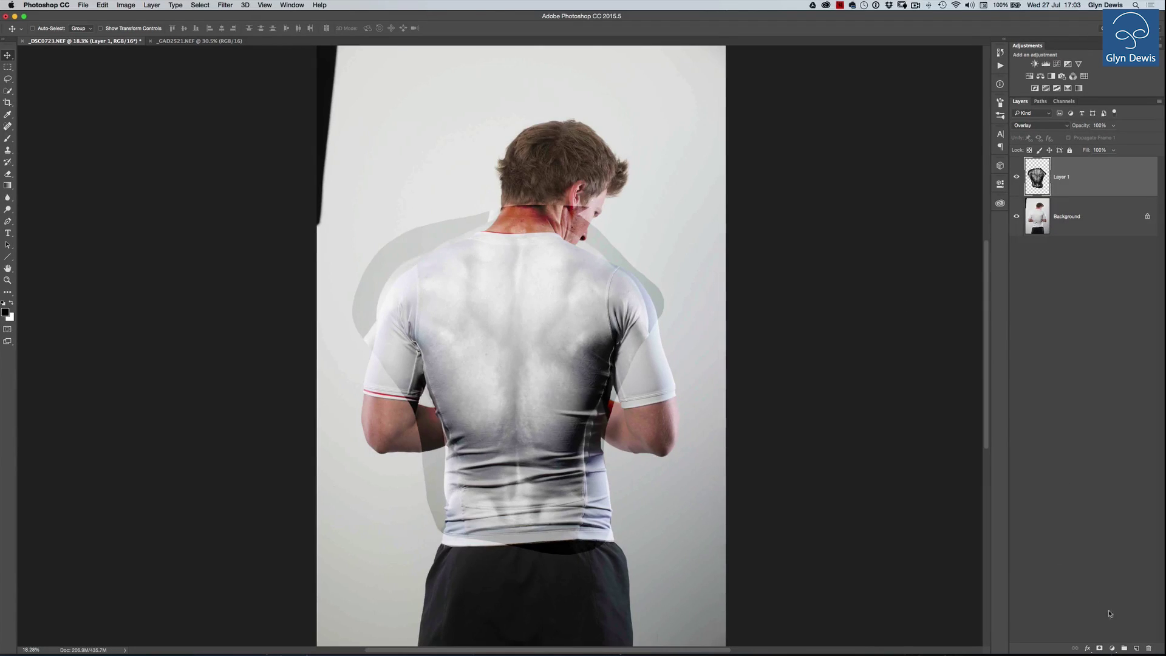
left_click(1099, 648, "alt")
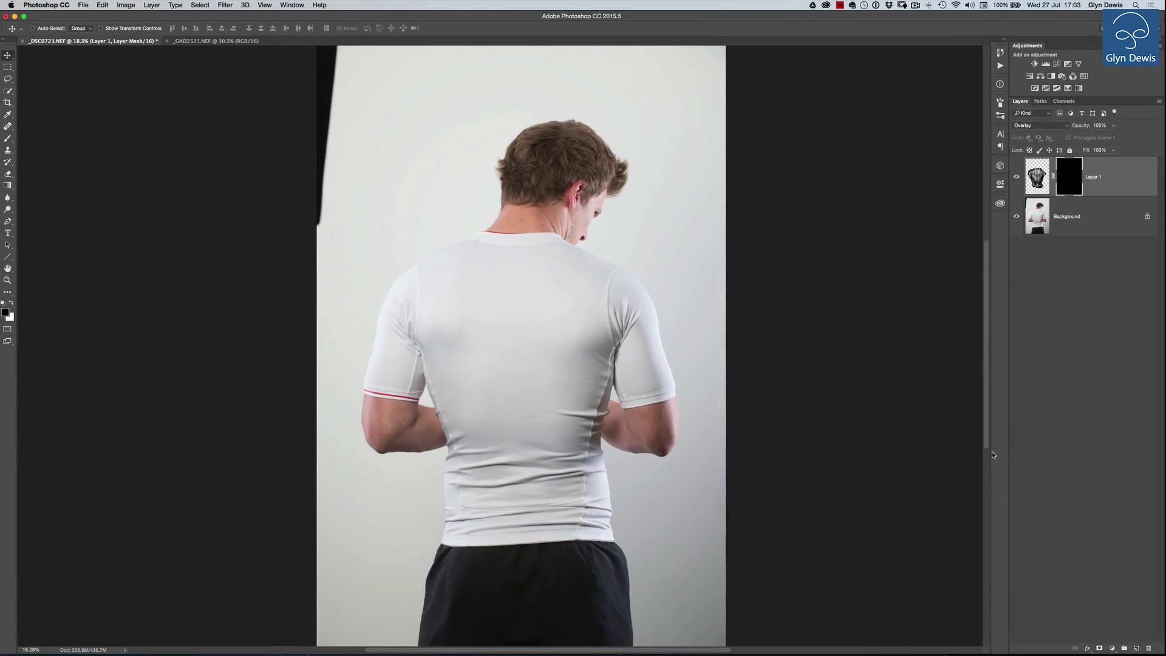
- With a soft, enlarged white brush at 50% opacity, paint the mask to reveal the muscles across the upper back and down the spine
key("b")
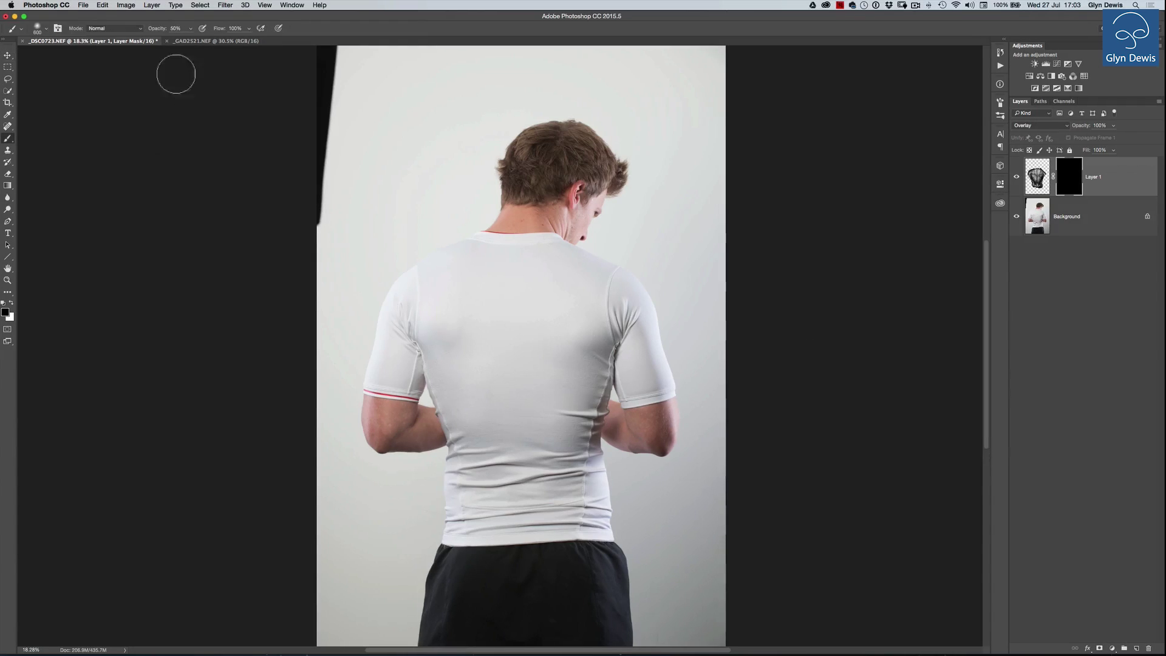
left_click(47, 29)
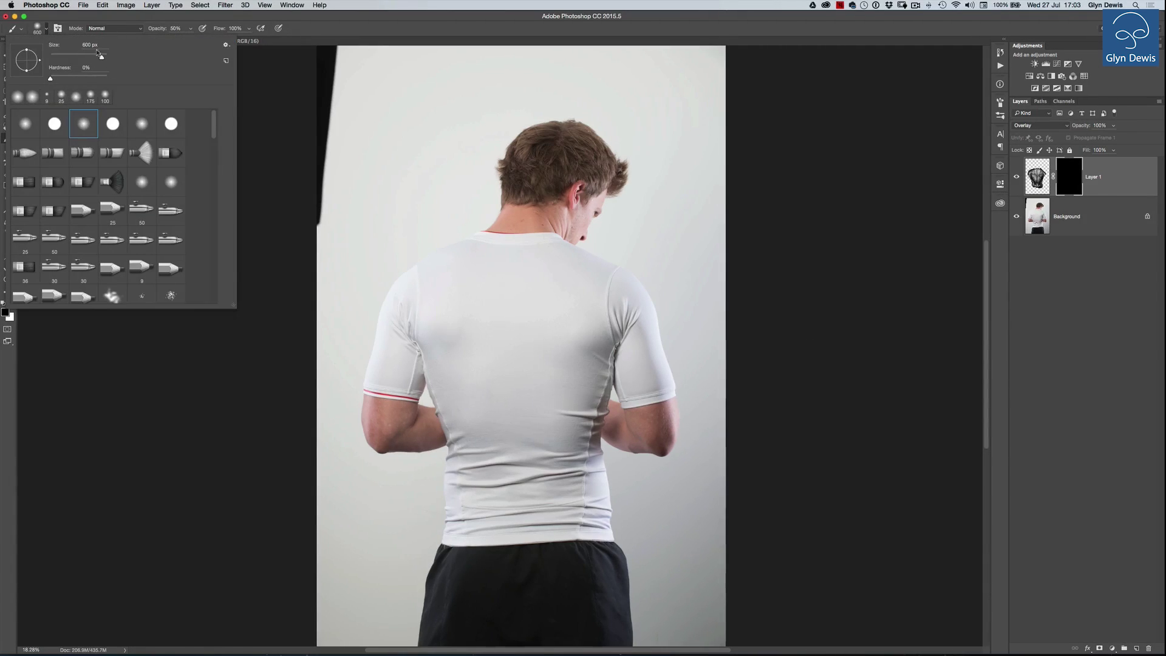
left_click(57, 28)
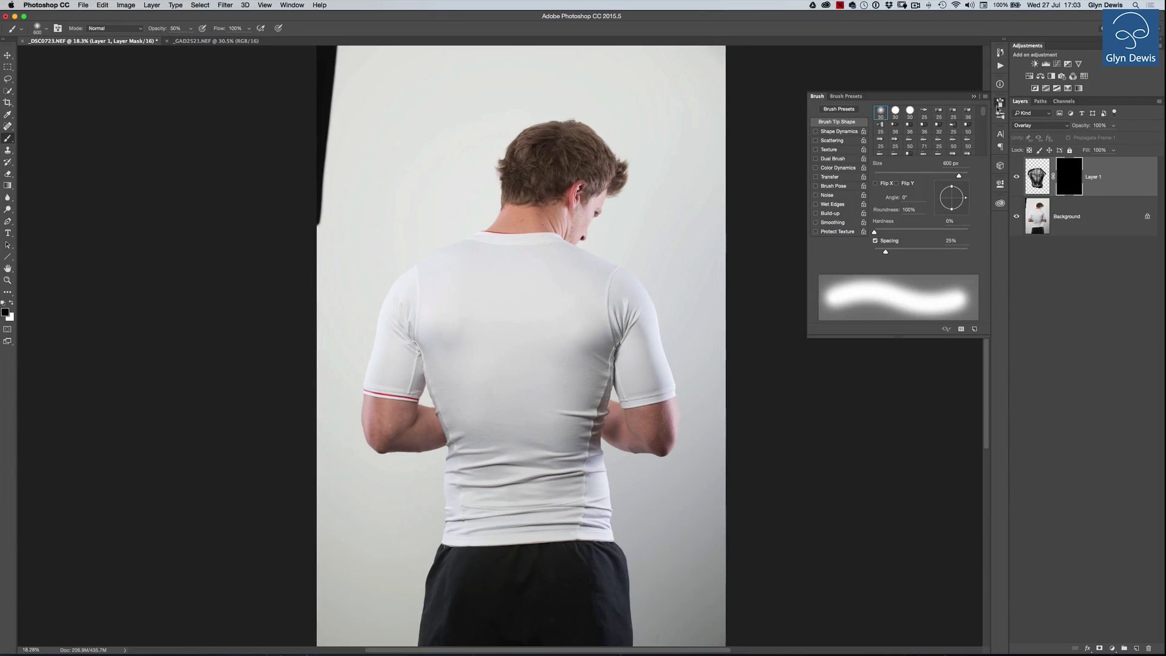
left_click(1001, 102)
left_click(13, 303)
key("bracketright")
key("bracketright")
mouse_move(563, 286)
left_mouse_down()
mouse_move(574, 343)
mouse_move(548, 294)
mouse_move(534, 323)
mouse_move(525, 285)
mouse_move(508, 345)
mouse_move(476, 305)
mouse_move(487, 305)
mouse_move(484, 290)
mouse_move(459, 317)
mouse_move(470, 344)
mouse_move(475, 321)
mouse_move(541, 387)
mouse_move(517, 458)
mouse_move(522, 510)
left_mouse_up()
- Reduce the brush size and paint white on the mask to reveal the muscles at the outer sides of the mid back
key("bracketleft")
key("bracketleft")
key("bracketleft")
key("bracketleft")
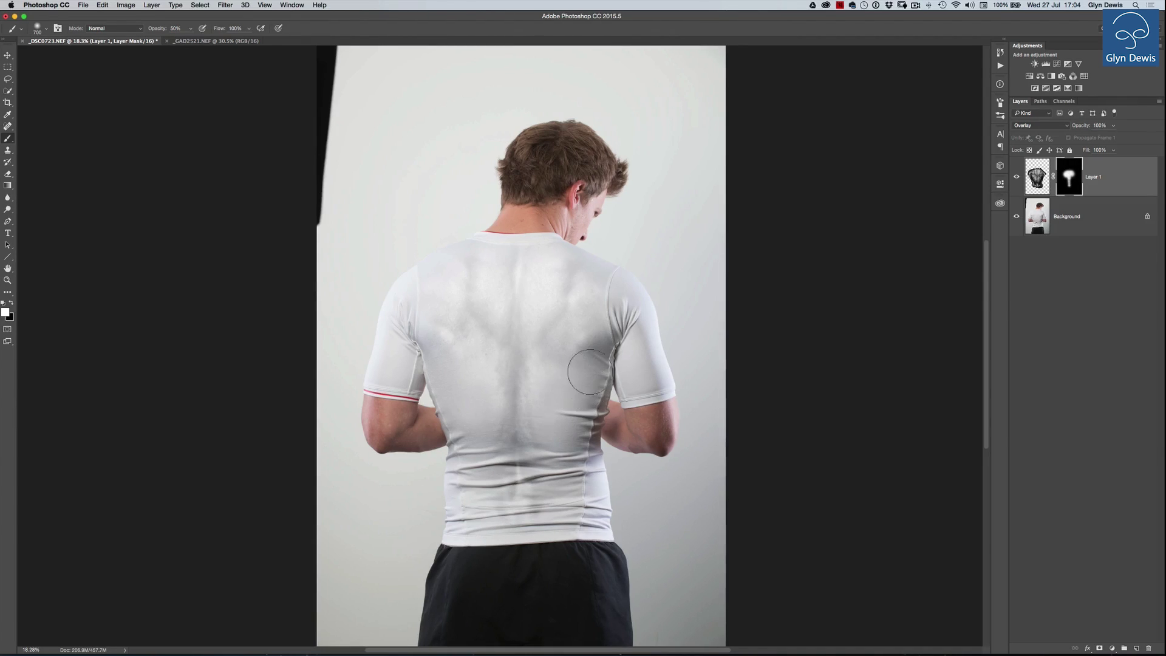
left_click_drag(589, 372, 574, 388)
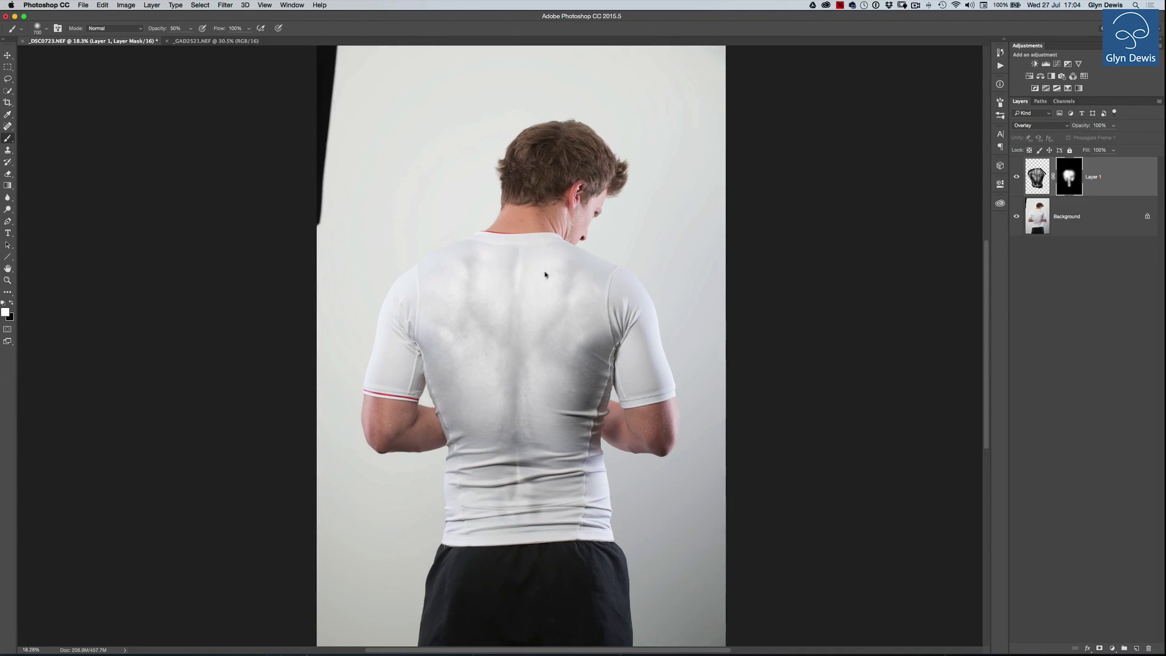
- Paint black on the mask with a much larger brush to hide the muscle effect over the lower back of the shirt
mouse_move(515, 502)
left_mouse_down()
mouse_move(518, 511)
mouse_move(504, 497)
left_mouse_up()
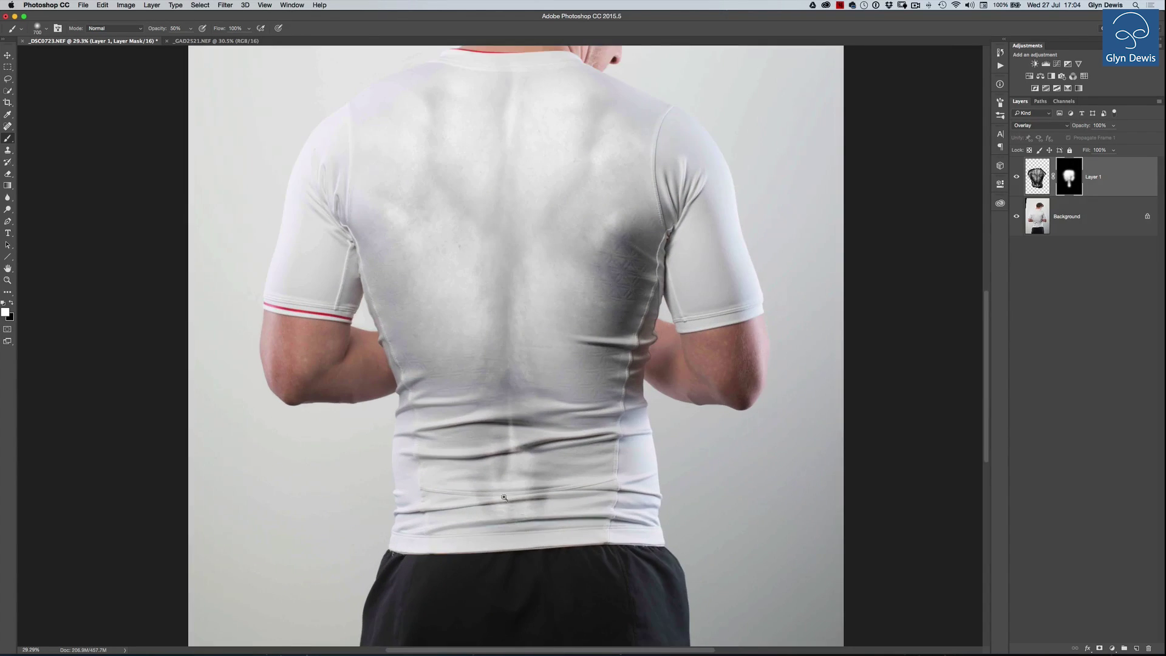
scroll(504, 497, "down", 5)
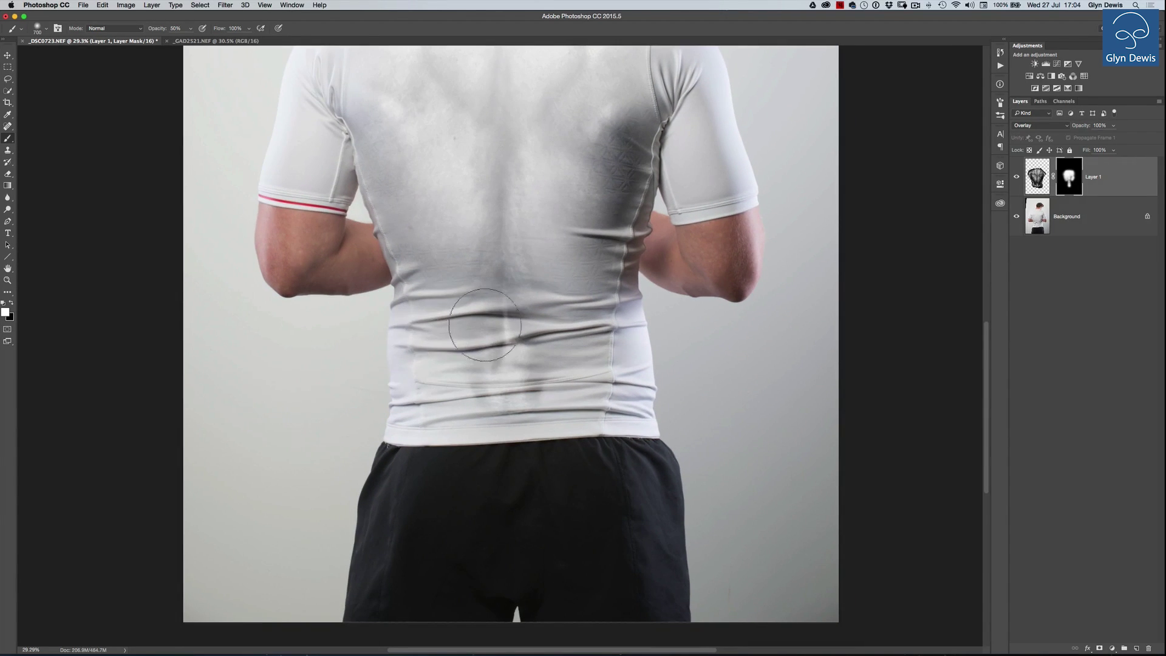
key("x")
key("bracketright")
key("bracketright")
key("bracketright")
key("bracketright")
key("bracketright")
key("bracketright")
key("bracketright")
key("bracketright")
key("bracketright")
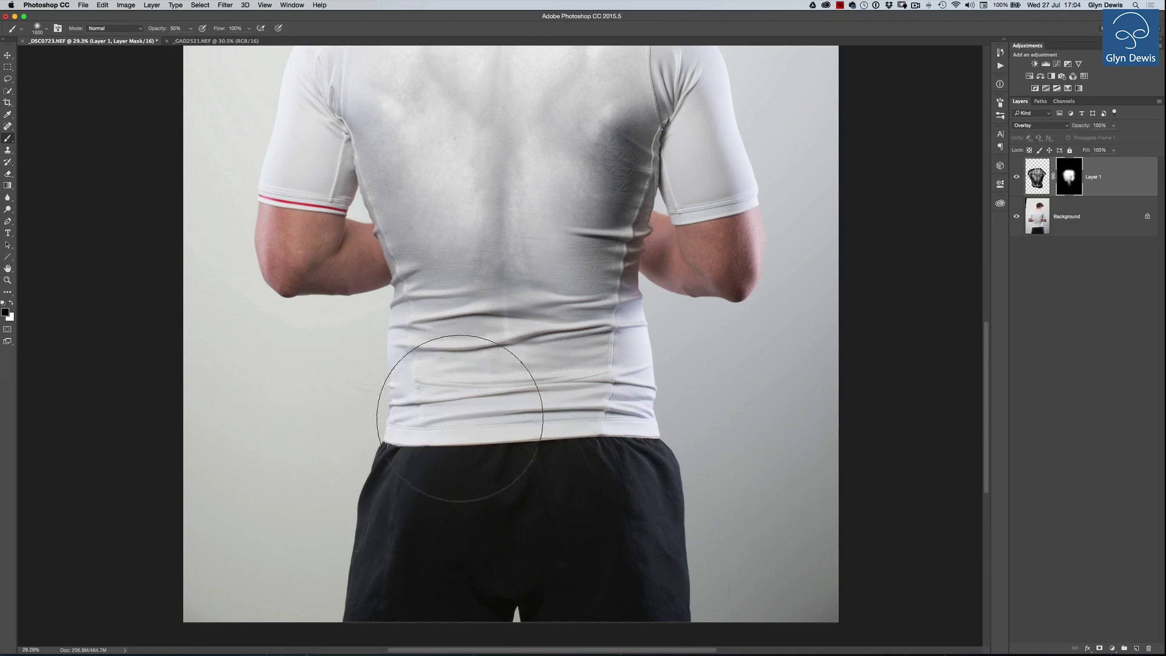
mouse_move(513, 402)
left_mouse_down()
mouse_move(490, 396)
mouse_move(500, 391)
mouse_move(483, 361)
left_mouse_up()
left_click_drag(509, 428, 543, 419)
- With a smaller black brush, tone down the muscle effect on the mask along both sides of the mid back
key("bracketleft")
key("bracketleft")
key("bracketleft")
key("bracketleft")
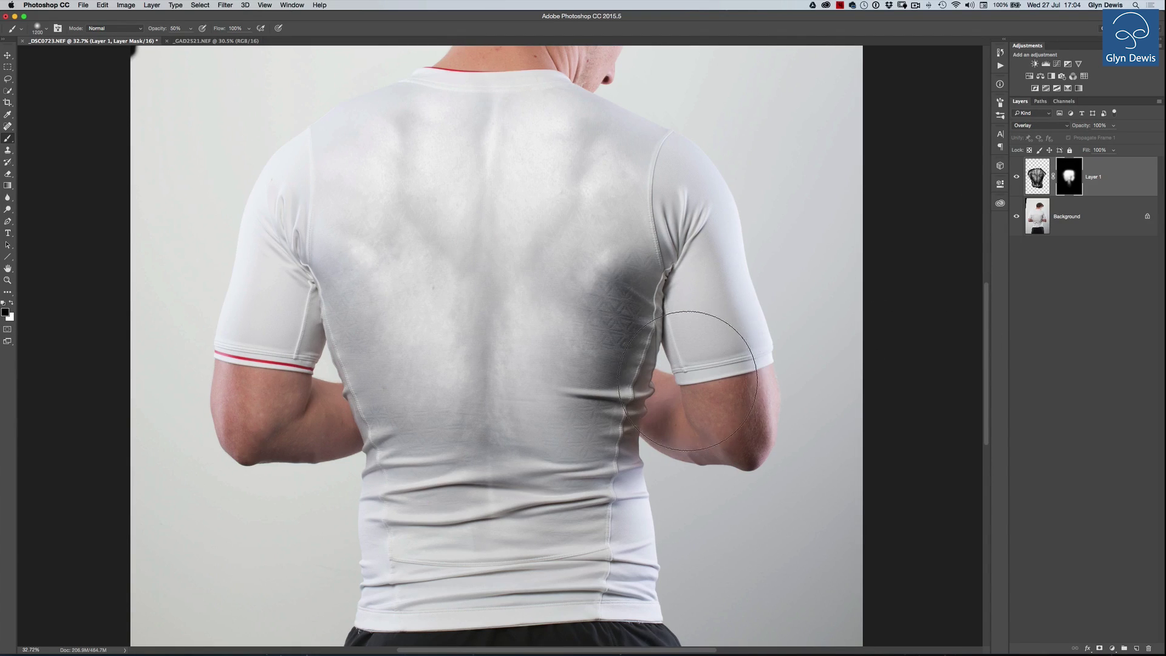
key("bracketleft")
key("bracketleft")
key("bracketleft")
key("bracketleft")
mouse_move(621, 327)
left_mouse_down()
mouse_move(590, 388)
mouse_move(578, 371)
mouse_move(604, 326)
mouse_move(484, 286)
left_mouse_up()
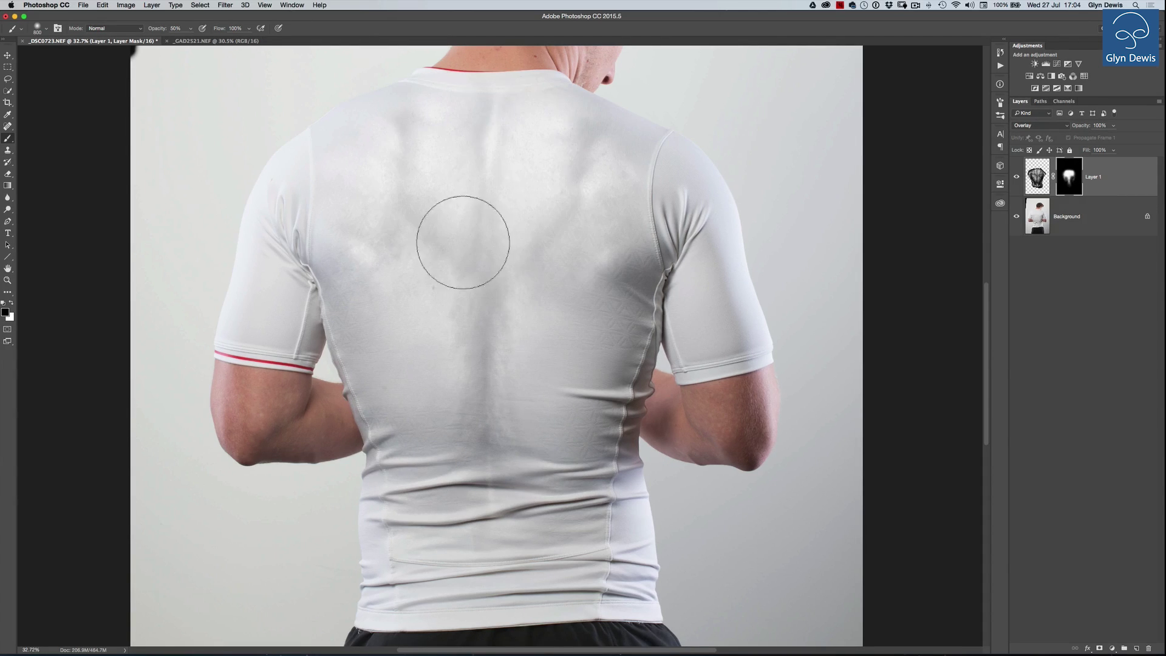
mouse_move(534, 355)
left_mouse_down()
mouse_move(553, 394)
mouse_move(550, 366)
mouse_move(557, 438)
left_mouse_up()
mouse_move(421, 364)
left_mouse_down()
mouse_move(420, 323)
mouse_move(417, 455)
mouse_move(419, 324)
left_mouse_up()
left_click_drag(527, 336, 558, 419)
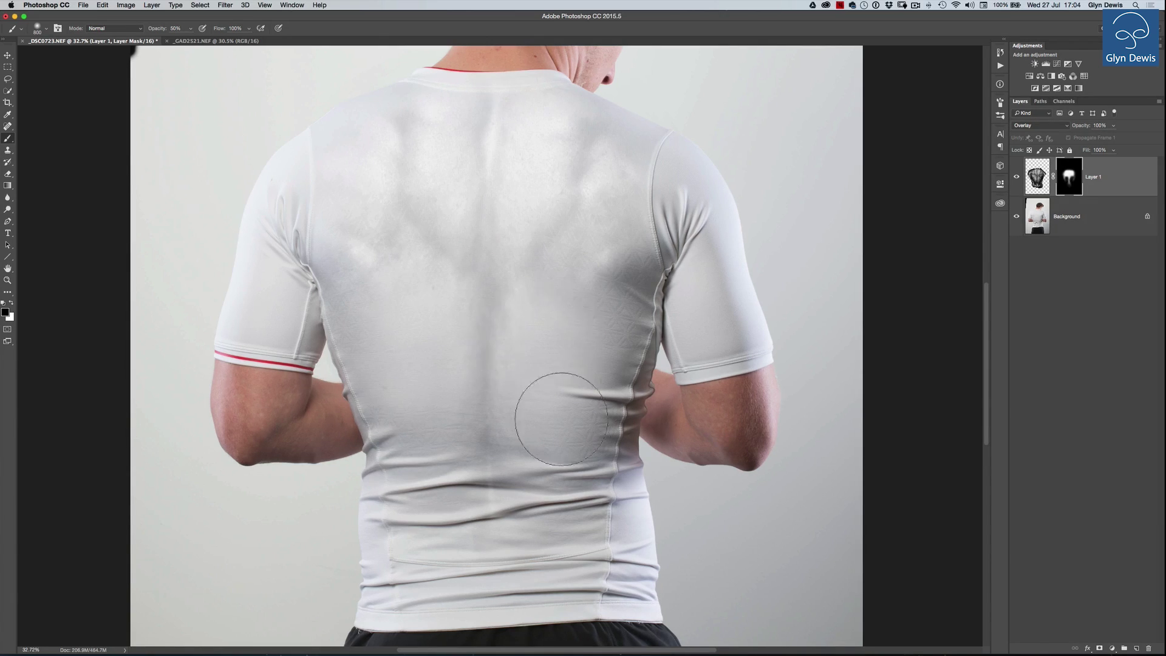
- Apply a Gaussian Blur with a 4.9 pixel radius to the back layer's image rather than its mask
left_click(1038, 177)
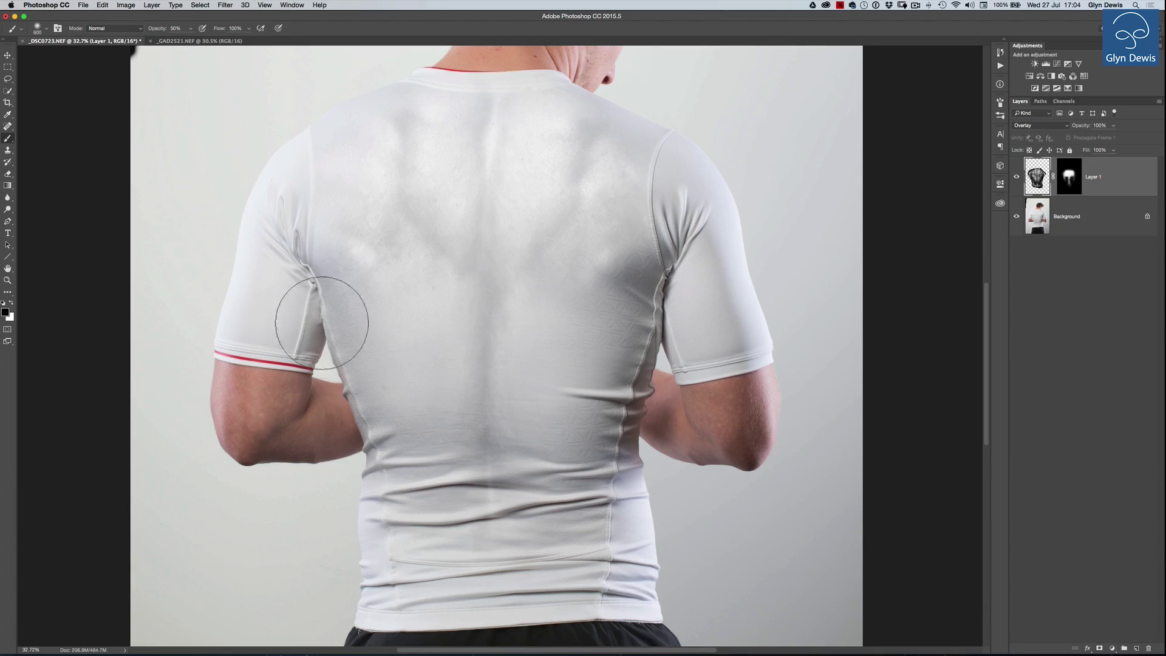
left_click(226, 5)
left_click(1036, 175)
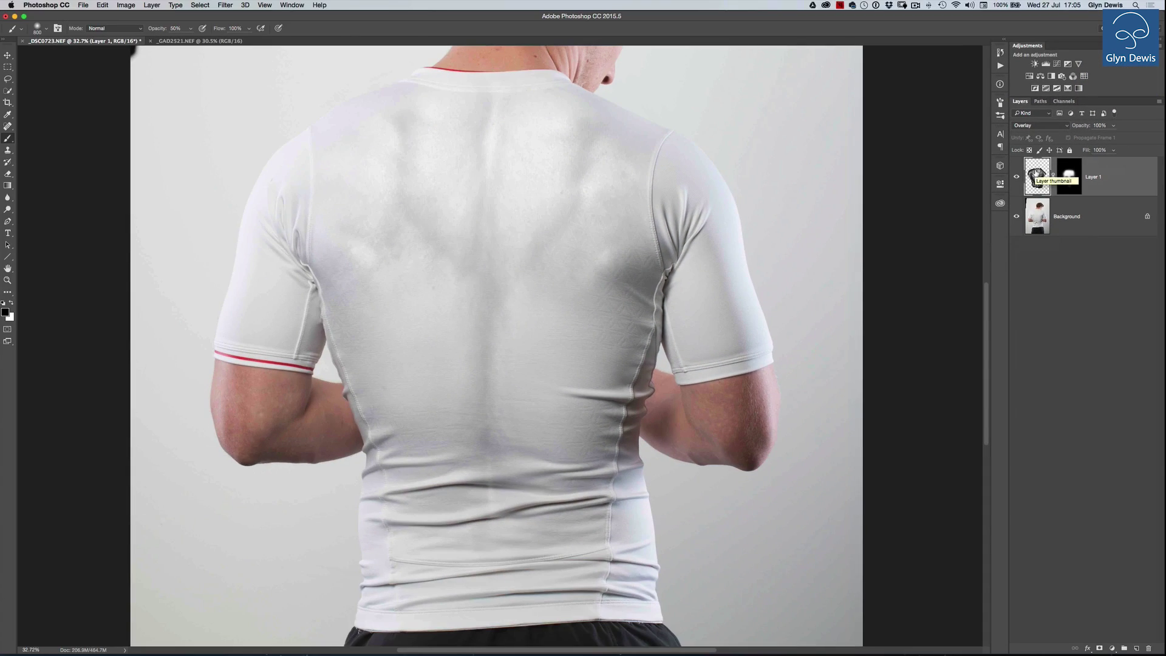
left_click(225, 5)
mouse_move(257, 116)
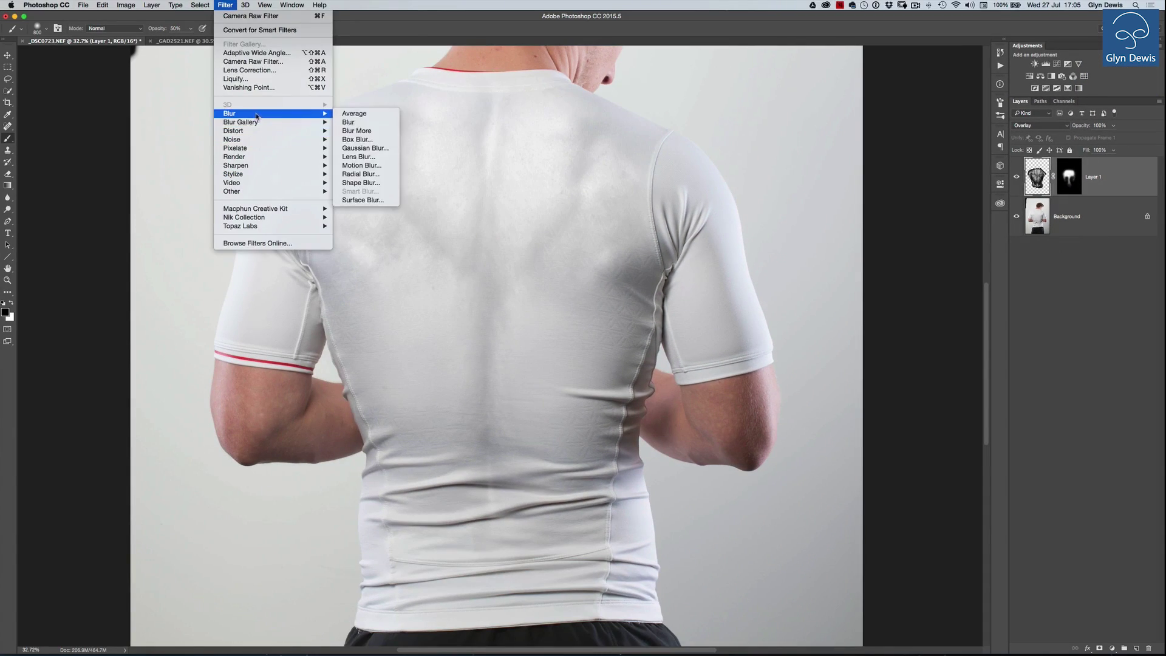
left_click(365, 148)
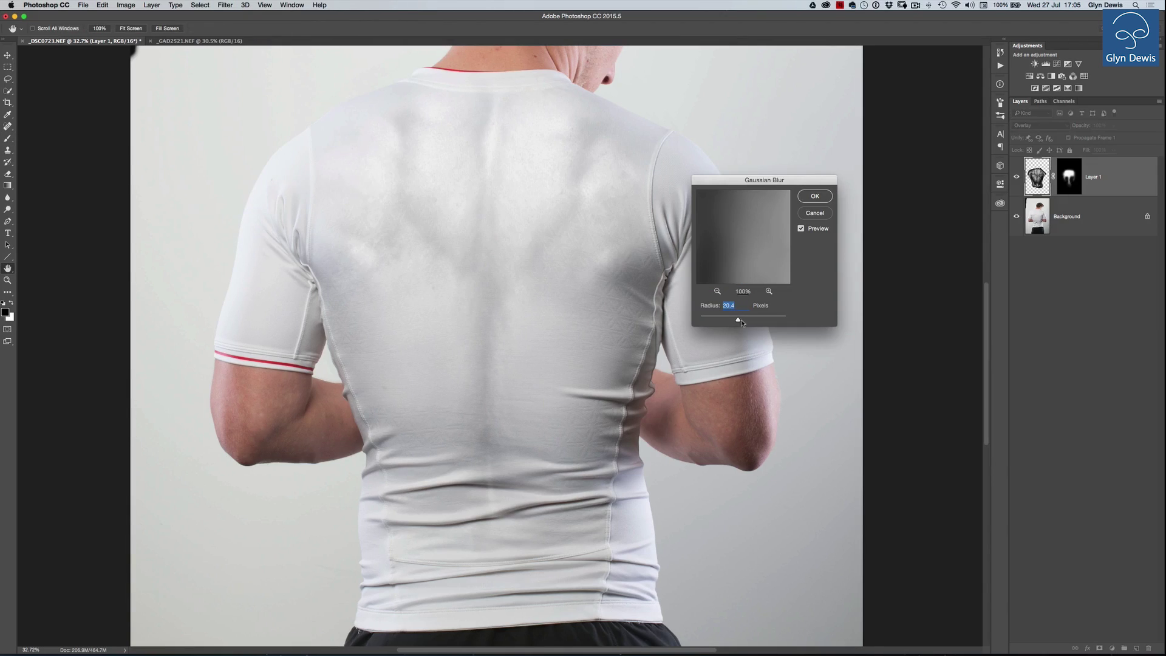
left_click_drag(737, 322, 727, 321)
left_click_drag(729, 321, 725, 322)
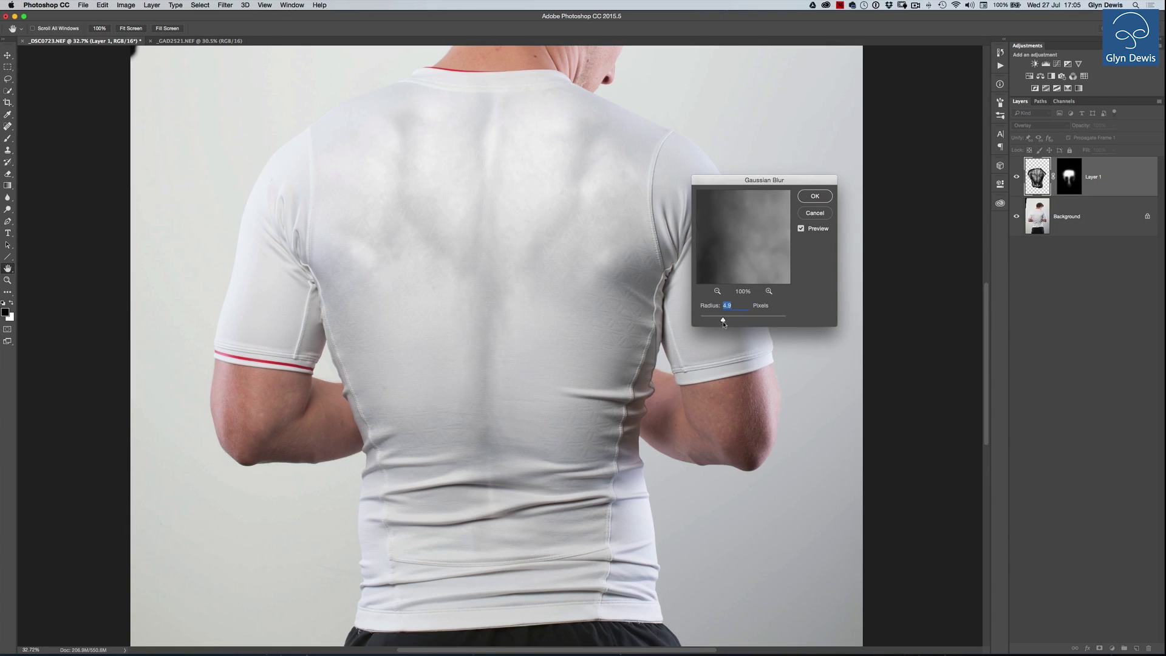
left_click(815, 197)
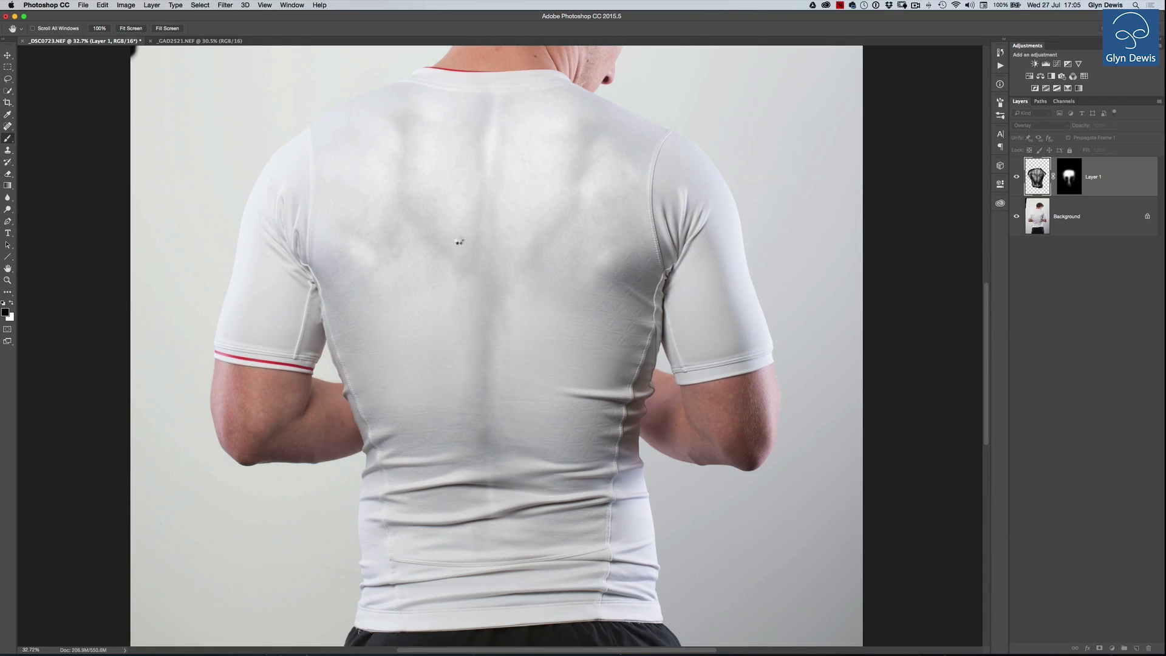
- Lower the opacity of the back layer to 70%
mouse_move(499, 315)
left_mouse_down()
mouse_move(471, 304)
mouse_move(495, 349)
left_mouse_up()
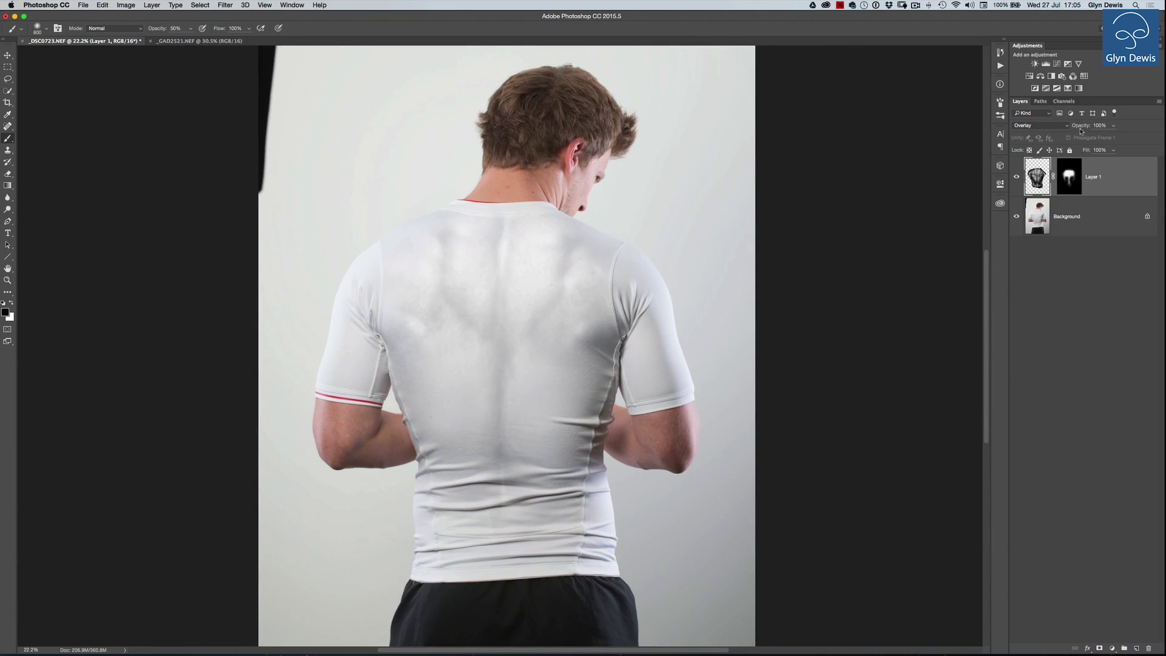
left_click_drag(1080, 126, 1067, 127)
left_click_drag(456, 370, 458, 329)
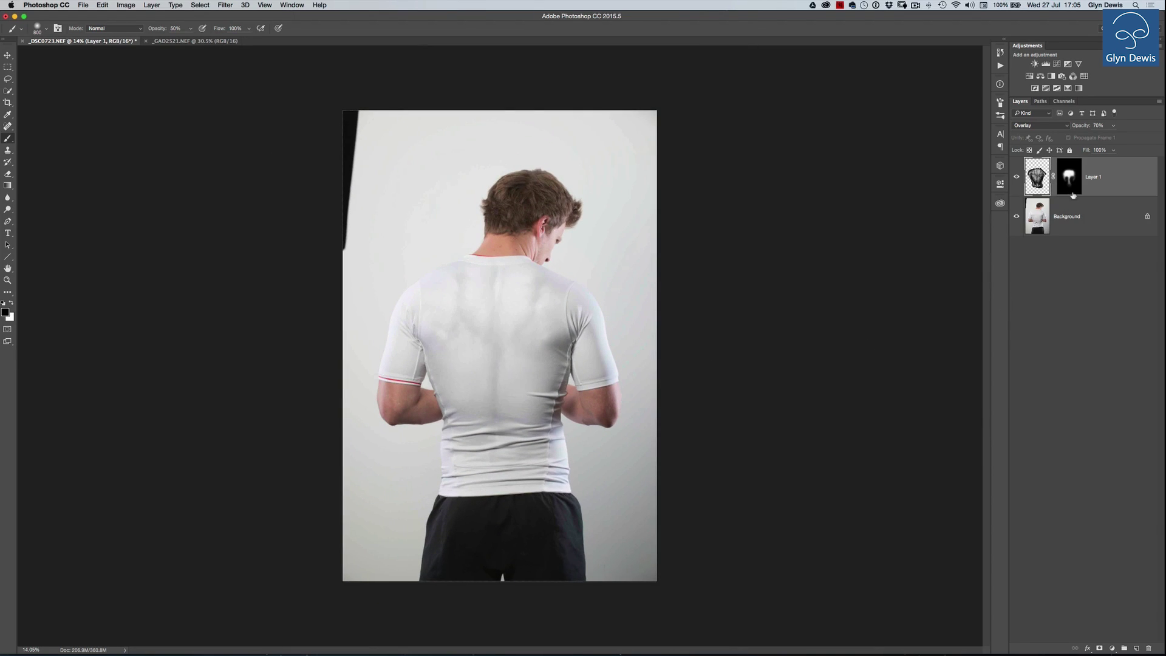
- Toggle the back layer's visibility to compare the shirt with and without muscle definition, and inspect the back up close
left_click(1017, 177)
left_click(1018, 177)
left_click(1018, 178)
left_click(1017, 177)
left_click_drag(508, 341, 532, 360)
left_click_drag(512, 401, 530, 379)
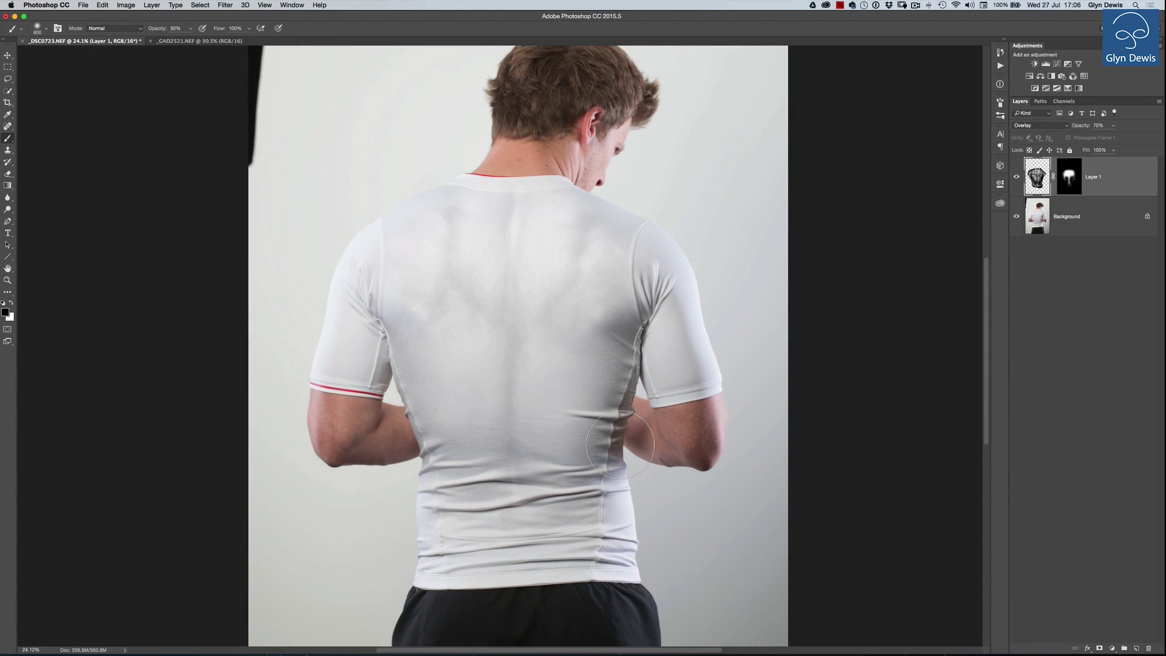
- Switch to Lightroom and view the finished rugby player composite with the side panels hidden
key("super+Tab")
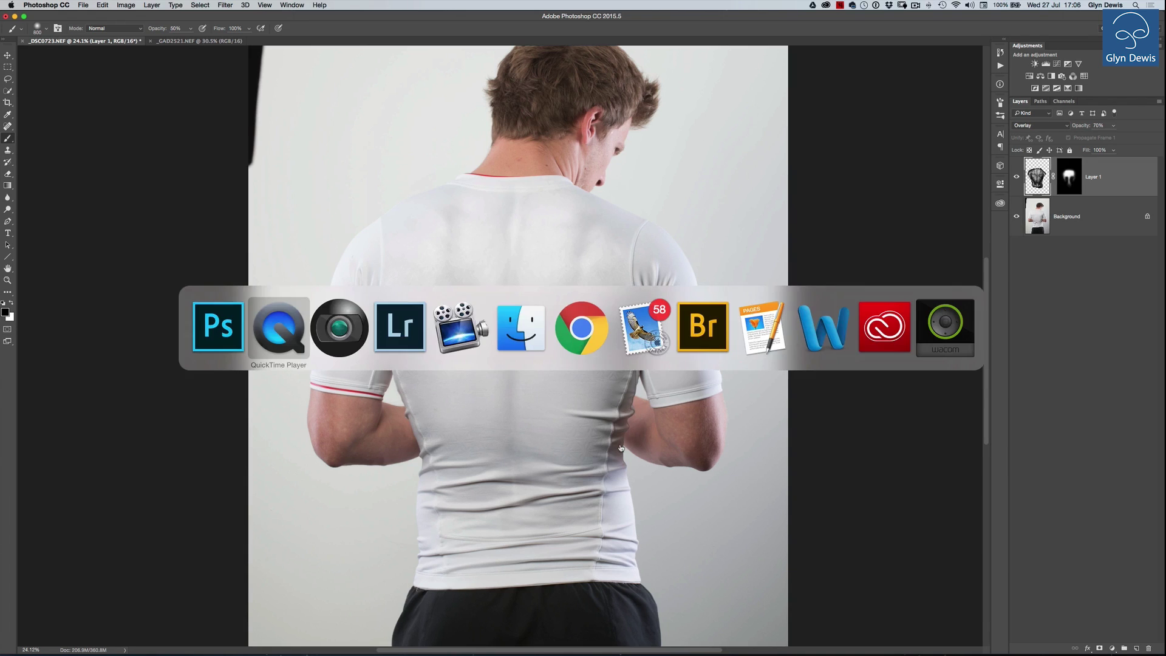
key("super+Tab")
key("super+Tab")
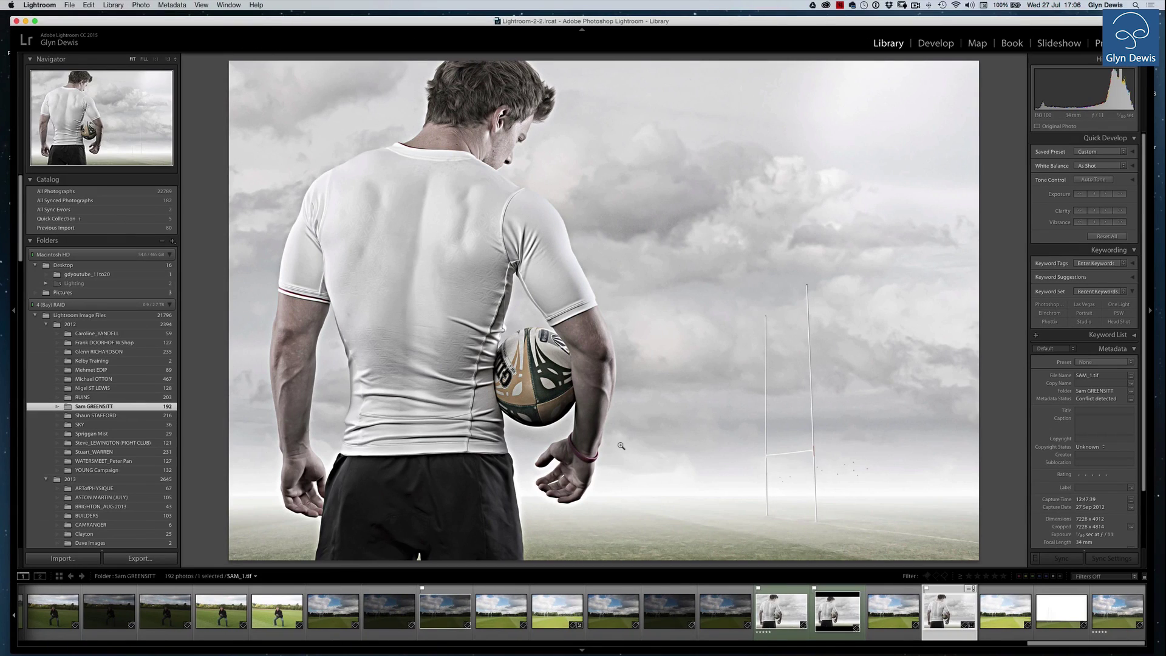
key("shift+Tab")
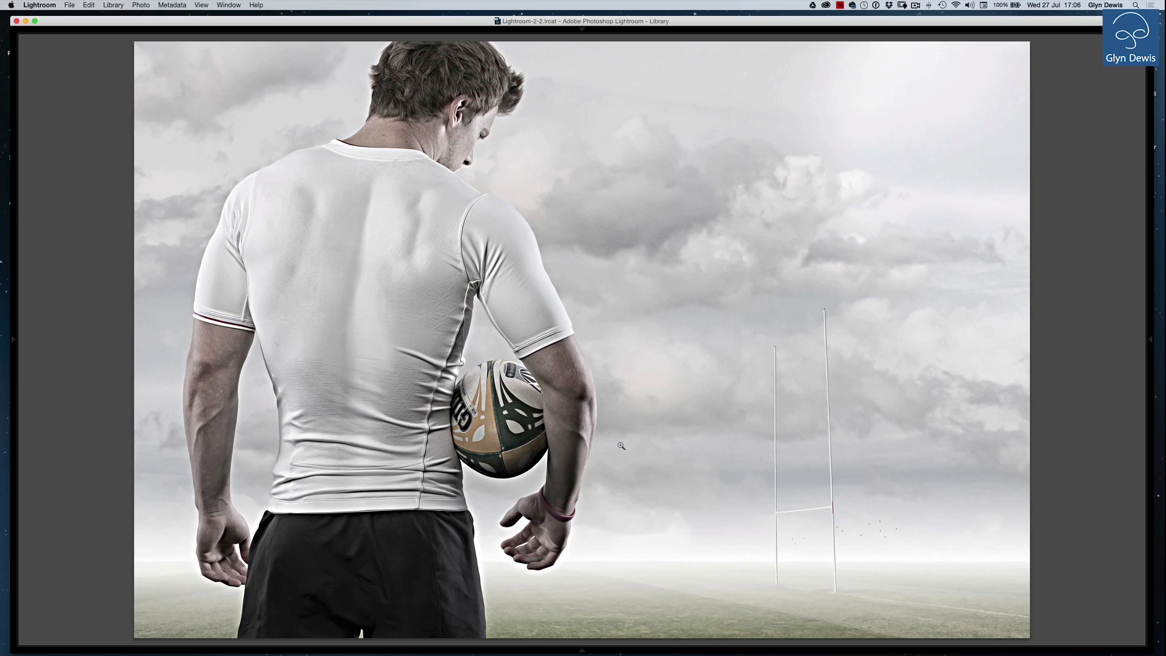